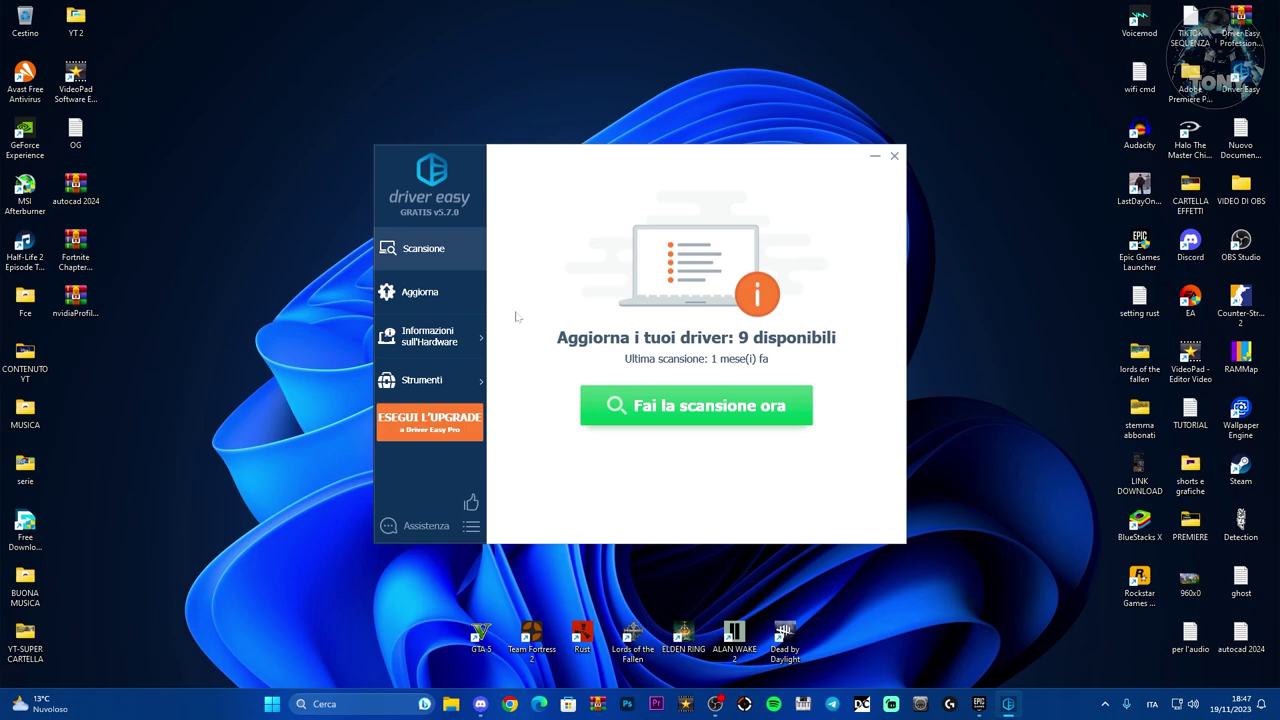
# - Open the list of available driver updates and look through it down to the last device
pyautogui.click(415, 300)
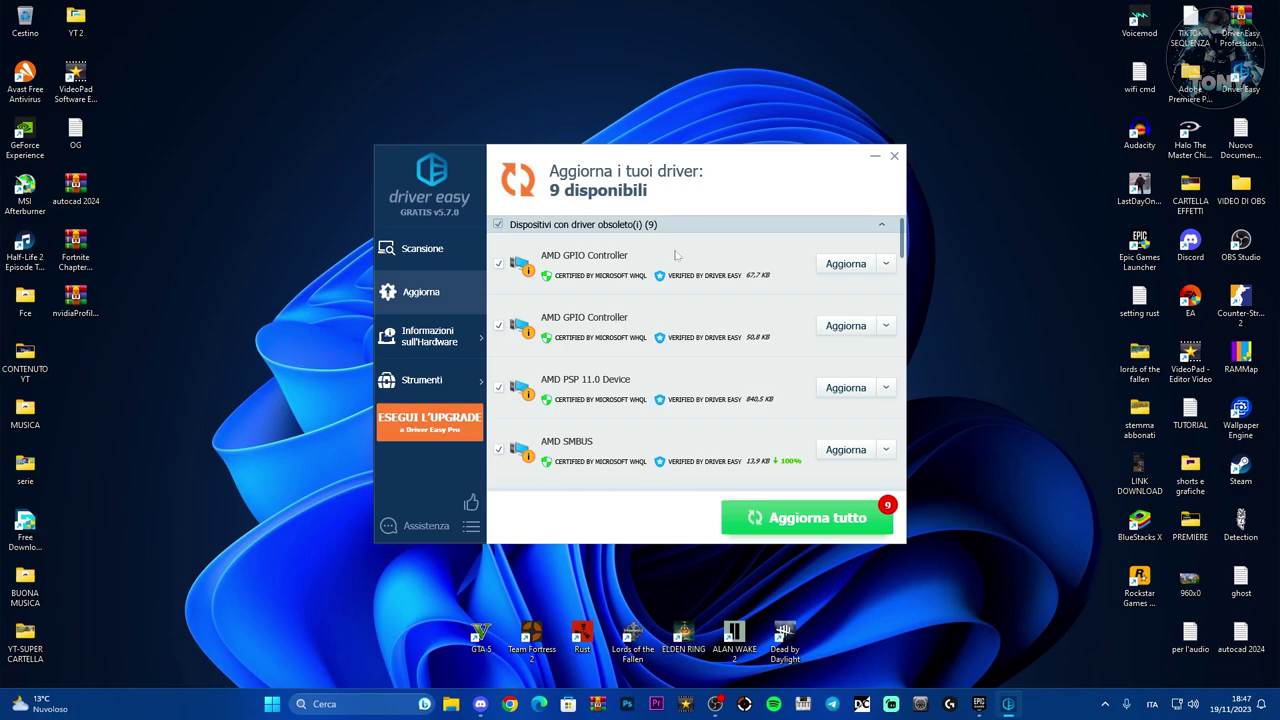
pyautogui.moveTo(904, 238); pyautogui.dragTo(884, 482)
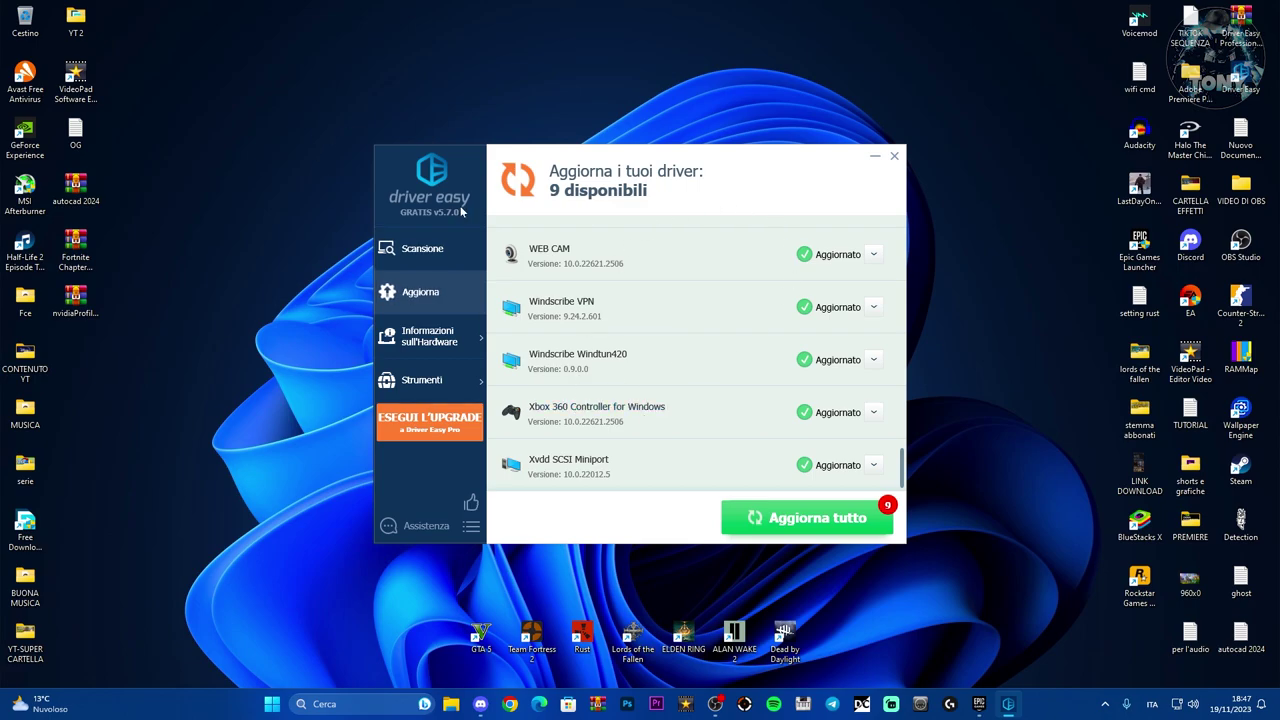
# - Switch to Device Manager (Gestione dispositivi) and collapse the Schede di rete category
pyautogui.rightClick(272, 703)
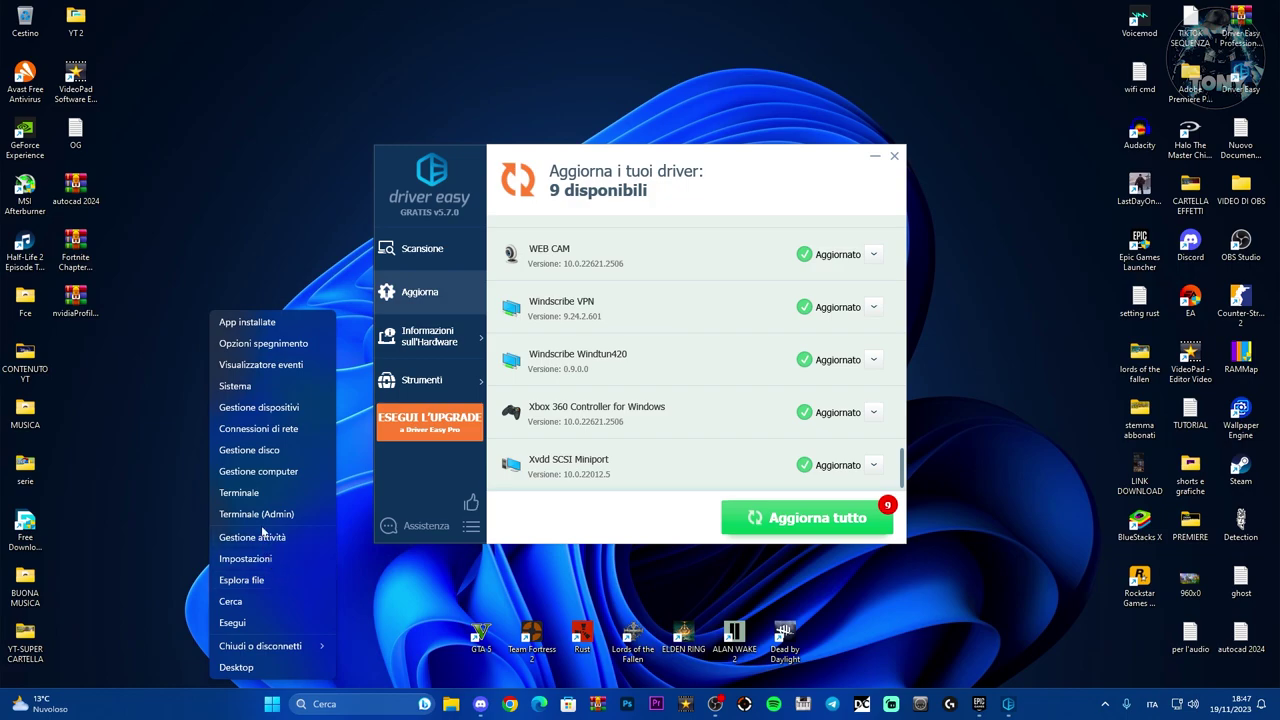
pyautogui.click(270, 405)
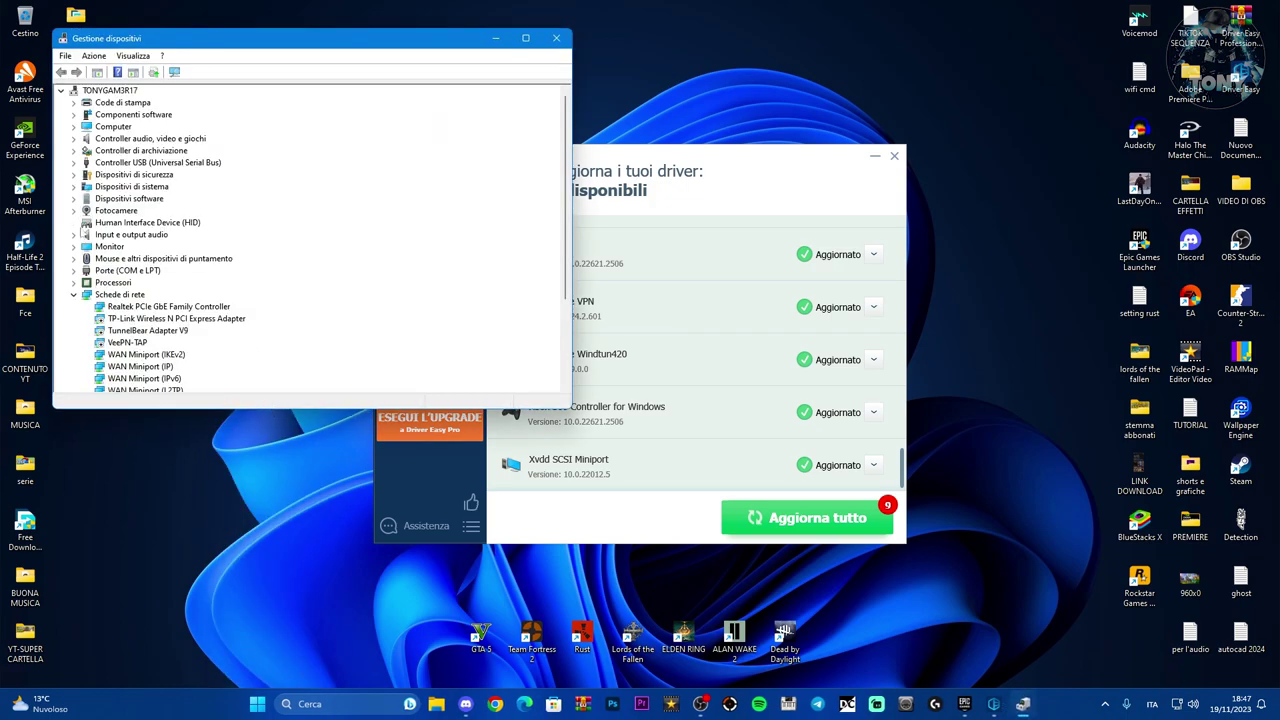
pyautogui.click(73, 294)
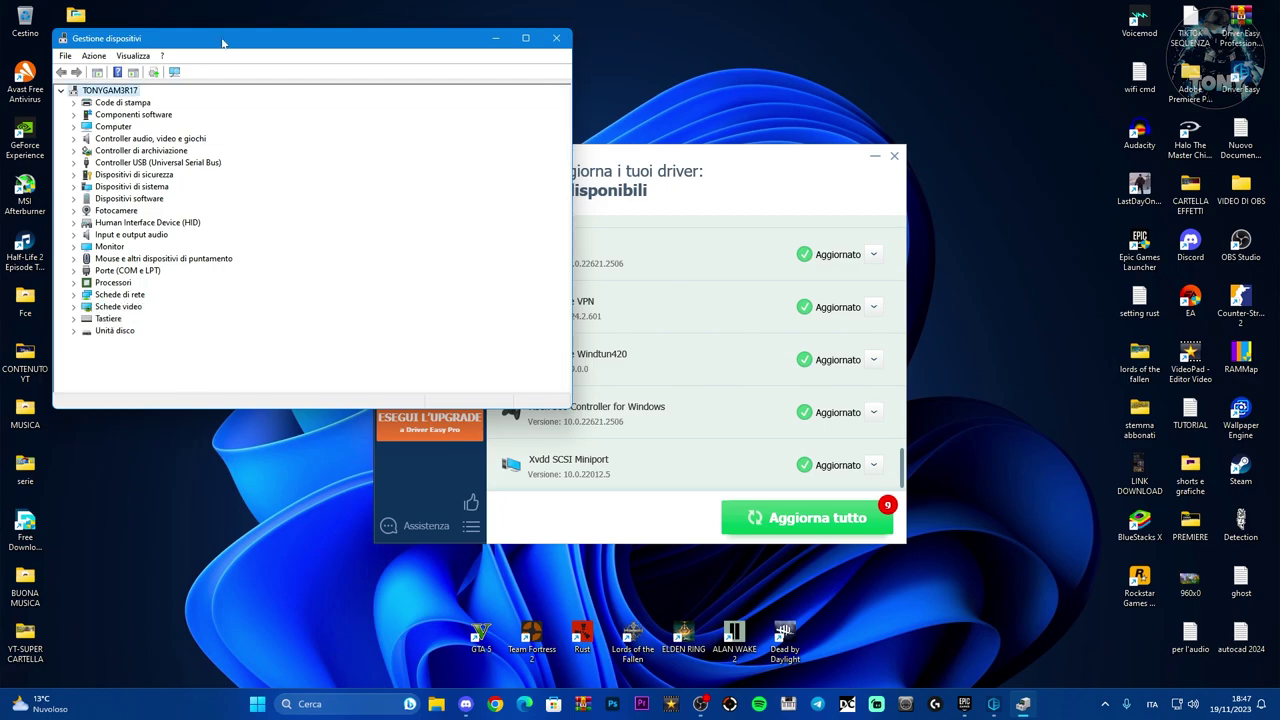
pyautogui.moveTo(222, 42); pyautogui.dragTo(253, 60)
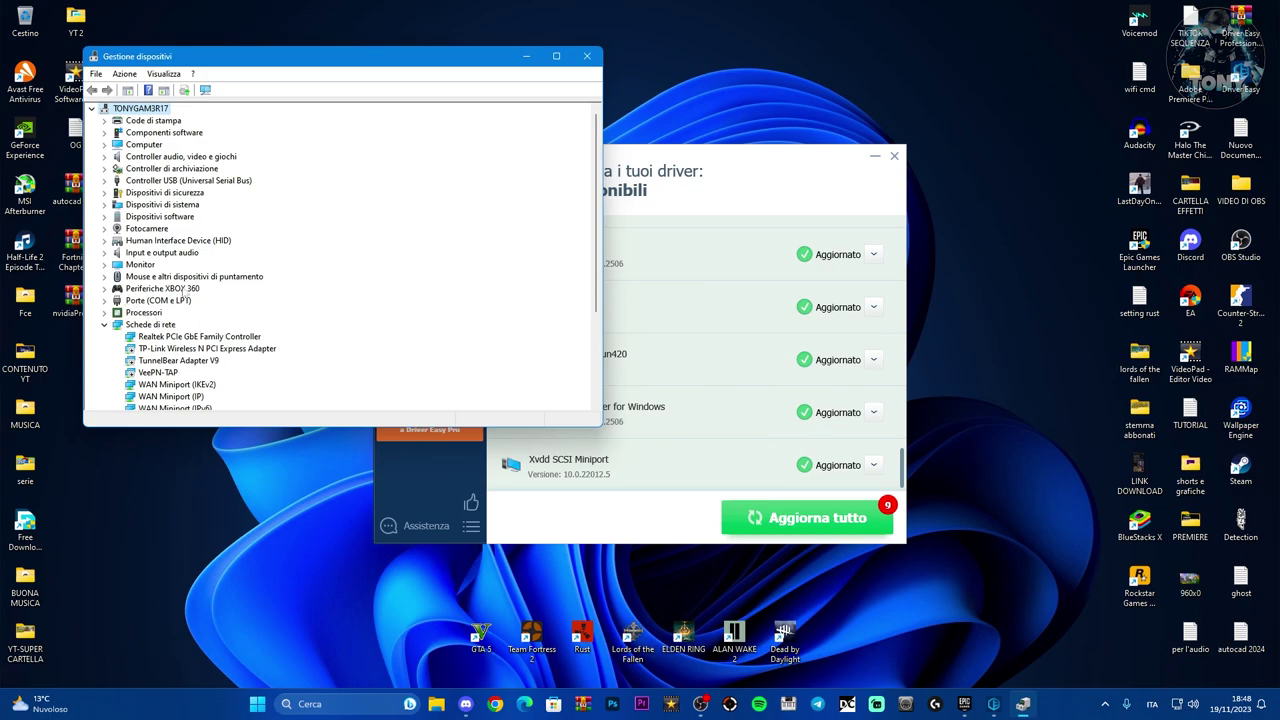
# - Start a driver update for Controller XBOX 360 per Windows, choosing to search the computer for drivers manually
pyautogui.click(105, 288)
pyautogui.click(192, 302)
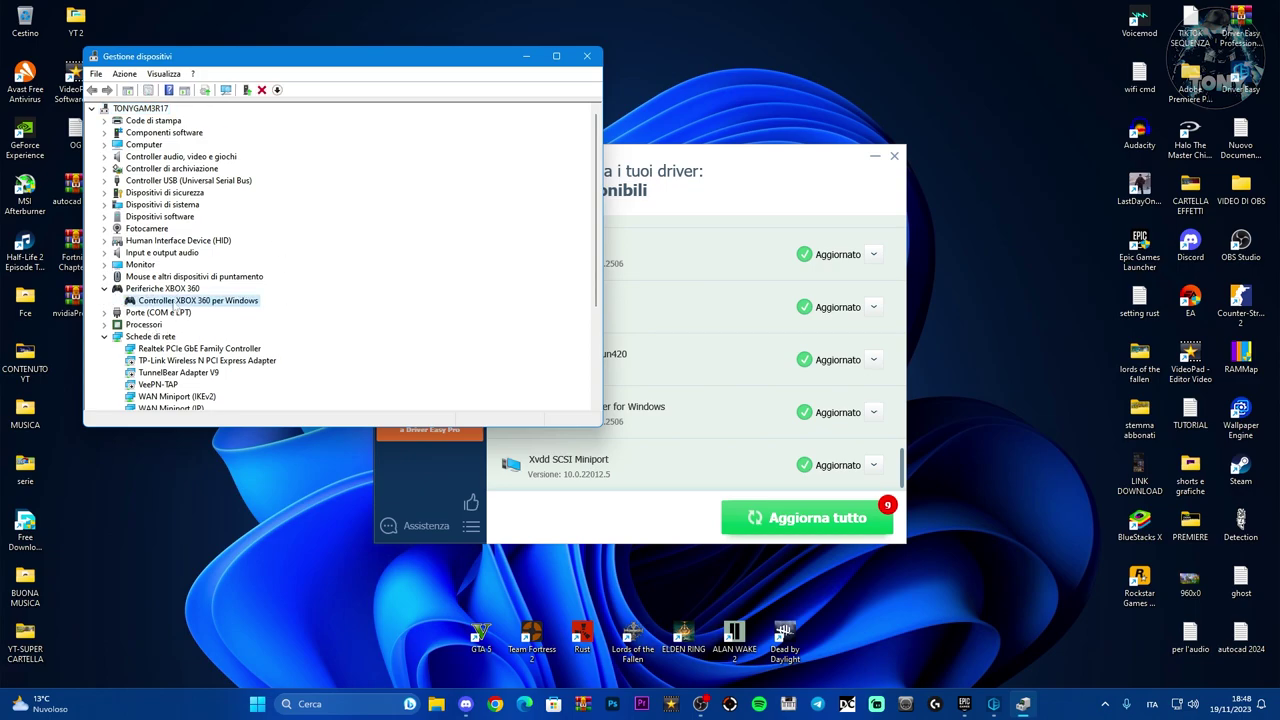
pyautogui.rightClick(190, 303)
pyautogui.click(218, 309)
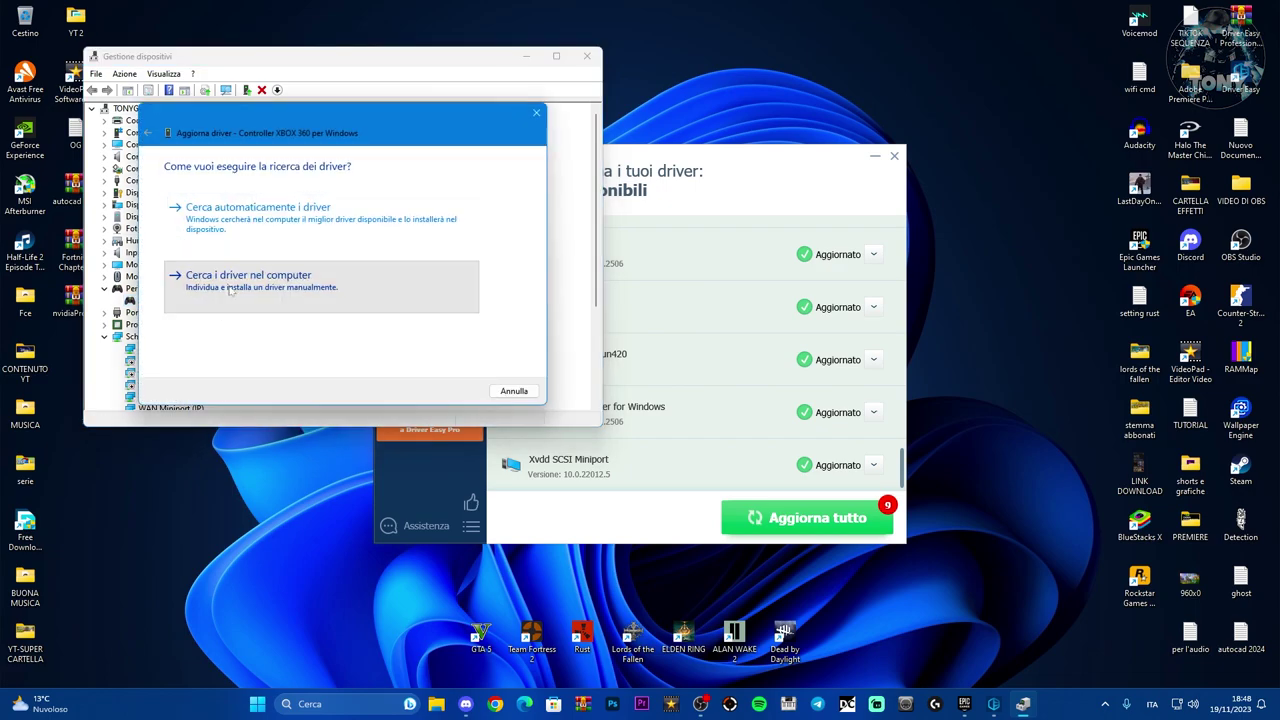
pyautogui.click(230, 282)
pyautogui.moveTo(284, 123); pyautogui.dragTo(210, 142)
# - Switch to Driver Easy and download the update for the first AMD GPIO Controller, using the Crea manualmente restore point option
pyautogui.click(755, 158)
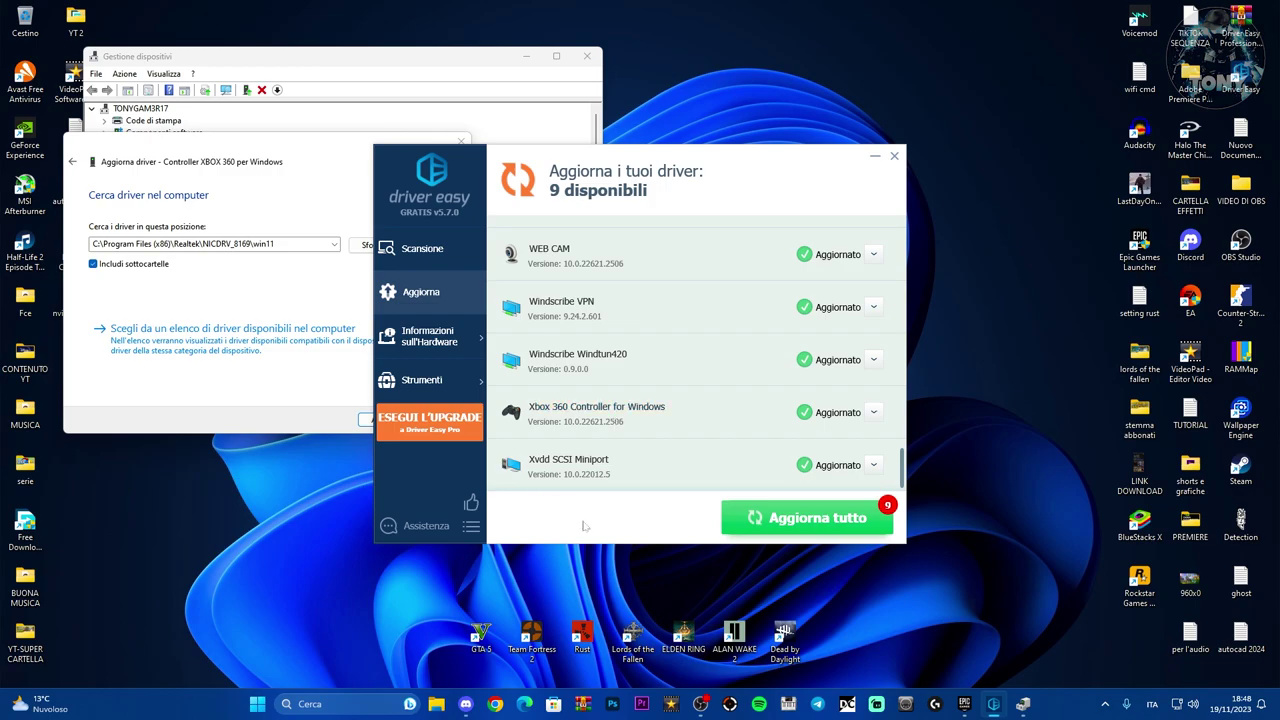
pyautogui.moveTo(902, 468); pyautogui.dragTo(882, 246)
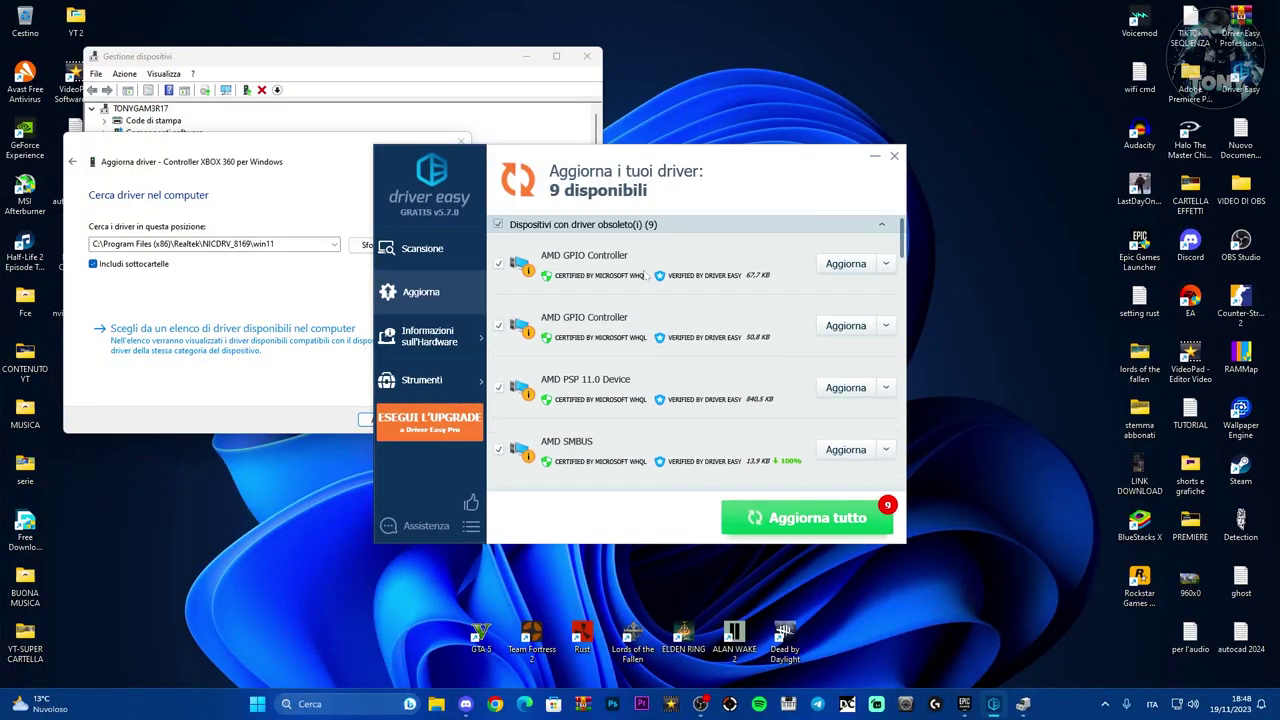
pyautogui.moveTo(624, 196); pyautogui.dragTo(717, 195)
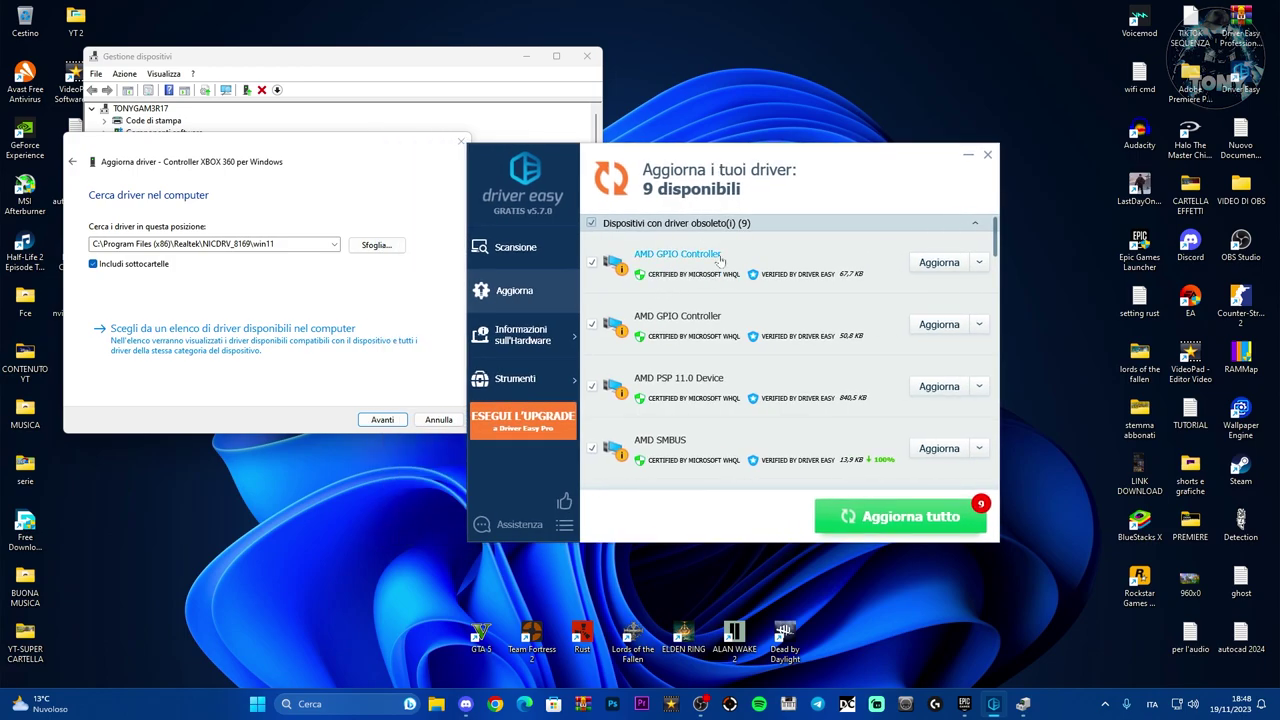
pyautogui.click(940, 263)
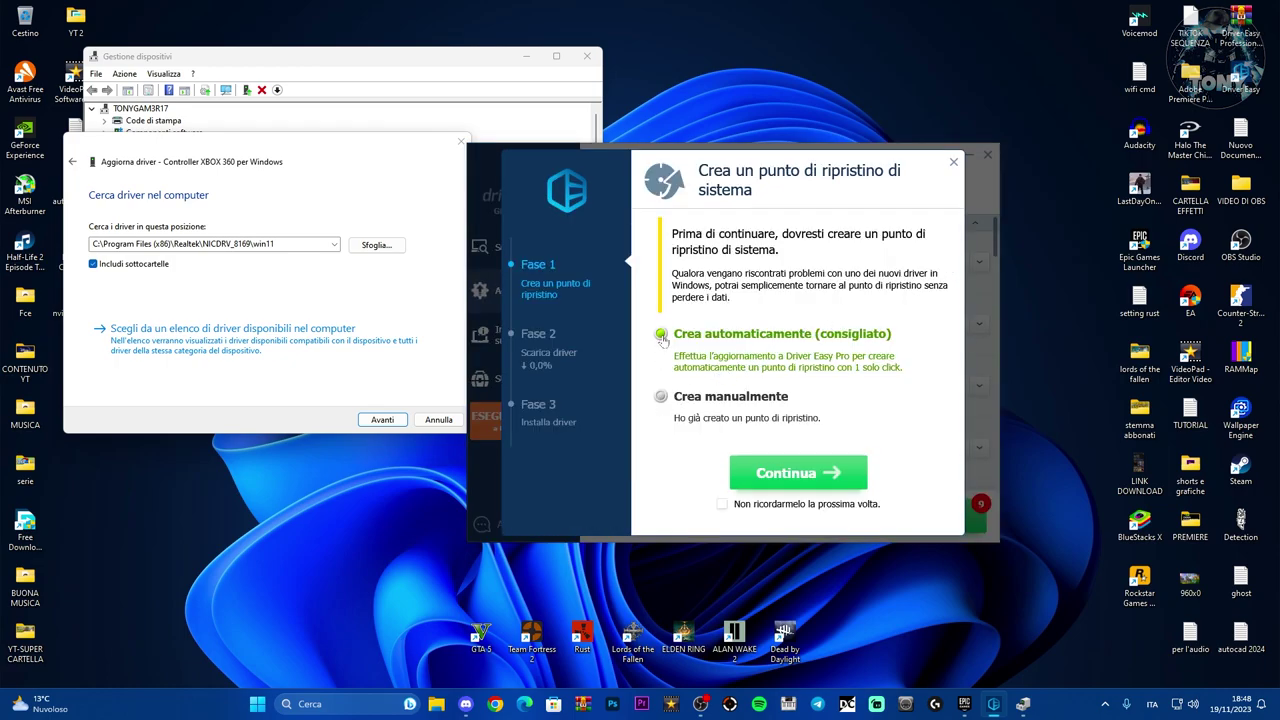
pyautogui.click(659, 403)
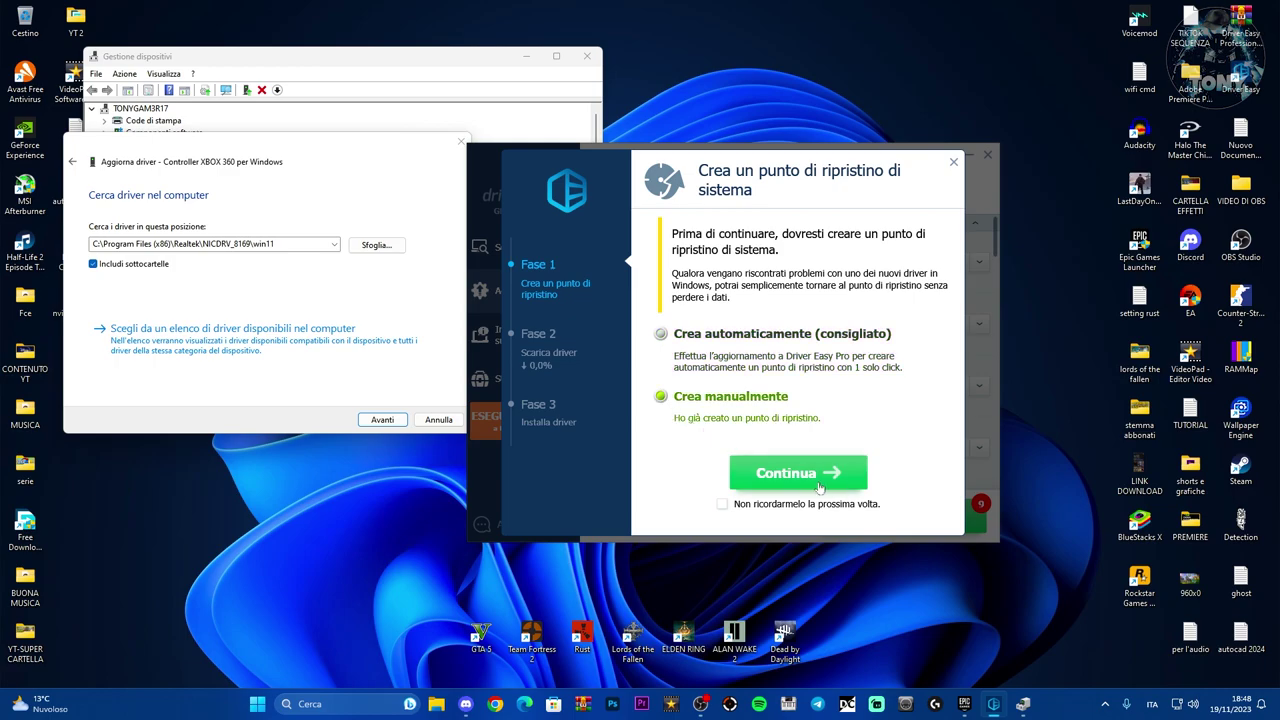
pyautogui.click(836, 483)
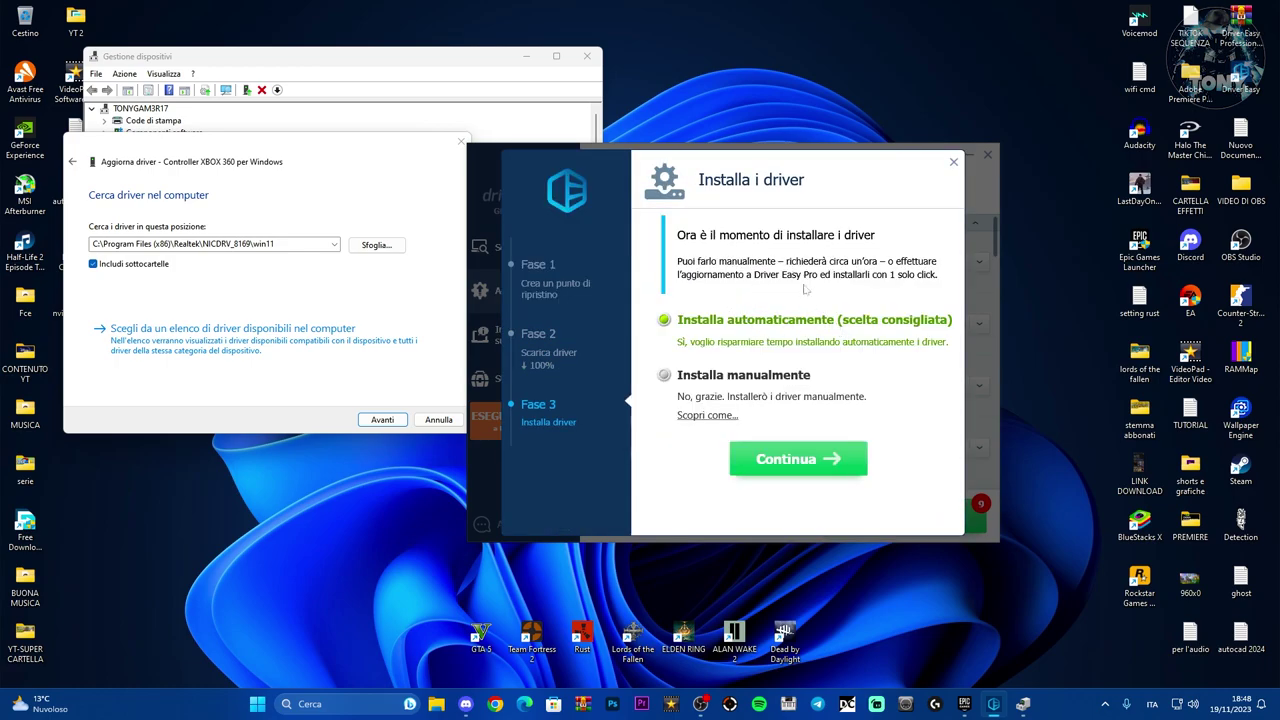
# - Choose Installa manualmente for the downloaded driver and continue to its folder
pyautogui.moveTo(736, 160); pyautogui.dragTo(753, 157)
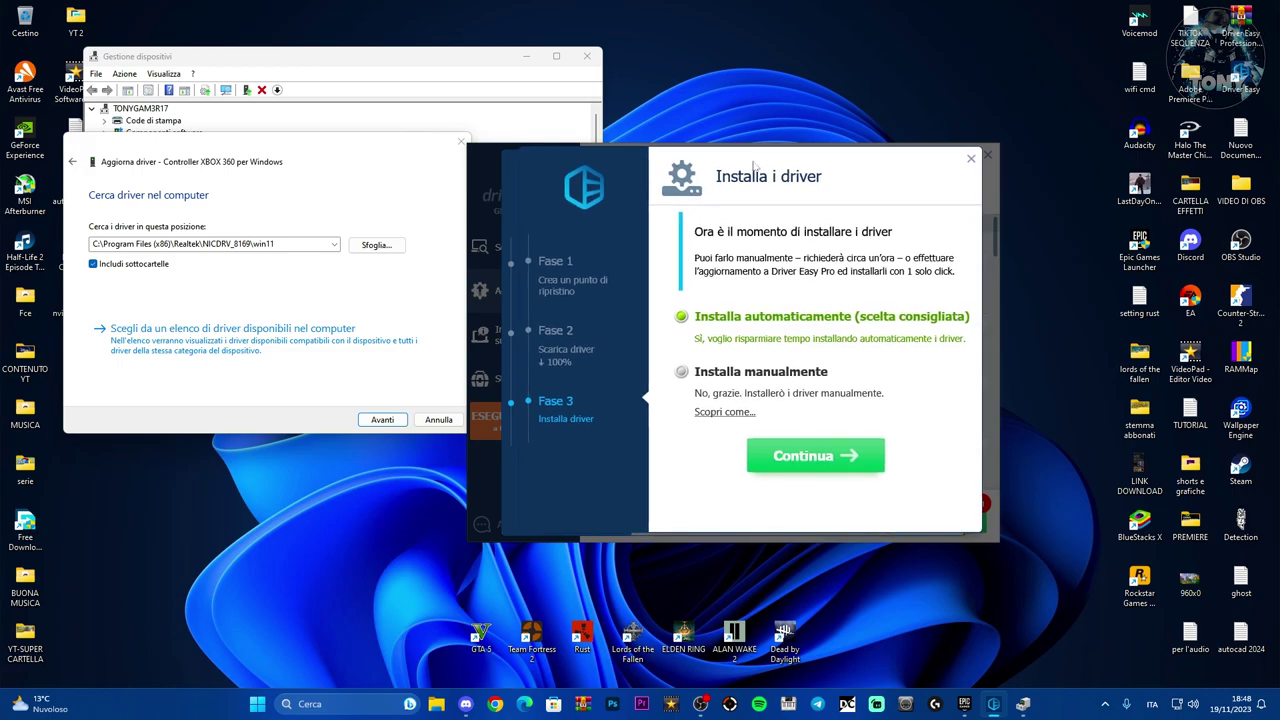
pyautogui.click(690, 374)
pyautogui.click(831, 464)
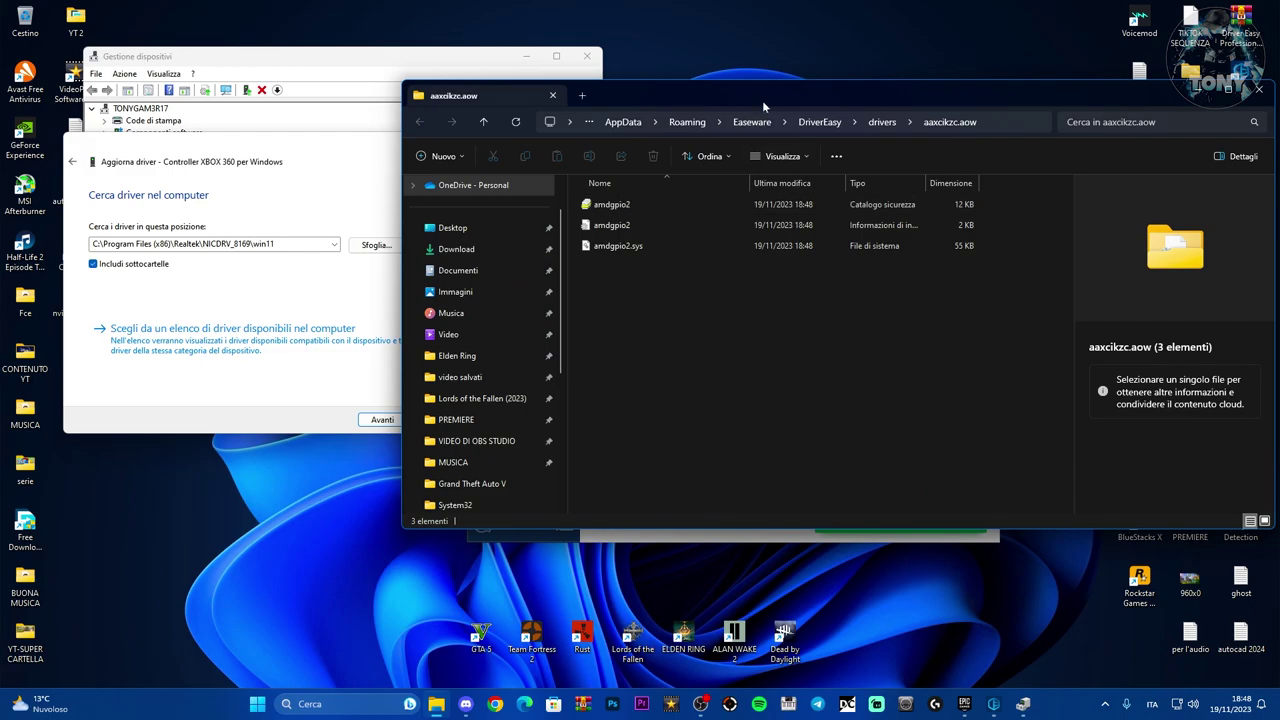
# - Copy the full path of the downloaded driver folder aaxcikzc.aow in File Explorer
pyautogui.moveTo(767, 86); pyautogui.dragTo(802, 299)
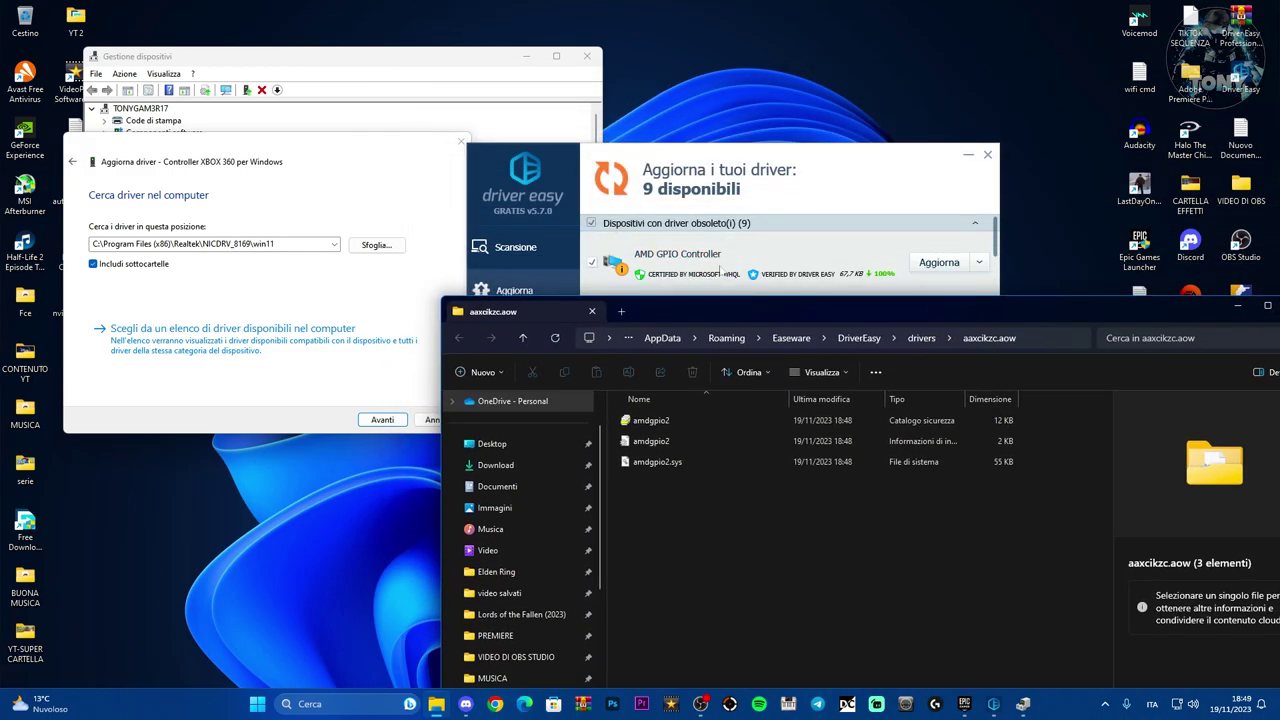
pyautogui.moveTo(719, 317); pyautogui.dragTo(600, 261)
pyautogui.click(700, 288)
pyautogui.hotkey('ctrl', 'c')
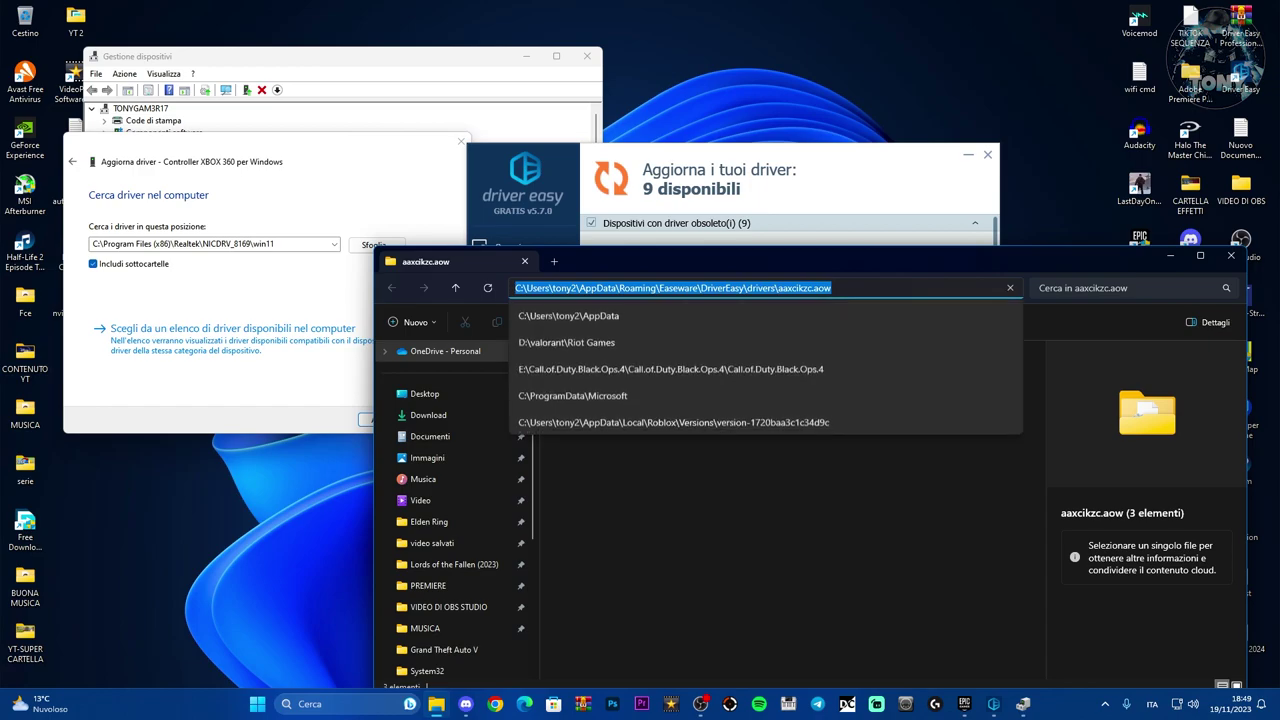
pyautogui.rightClick(780, 290)
pyautogui.click(805, 326)
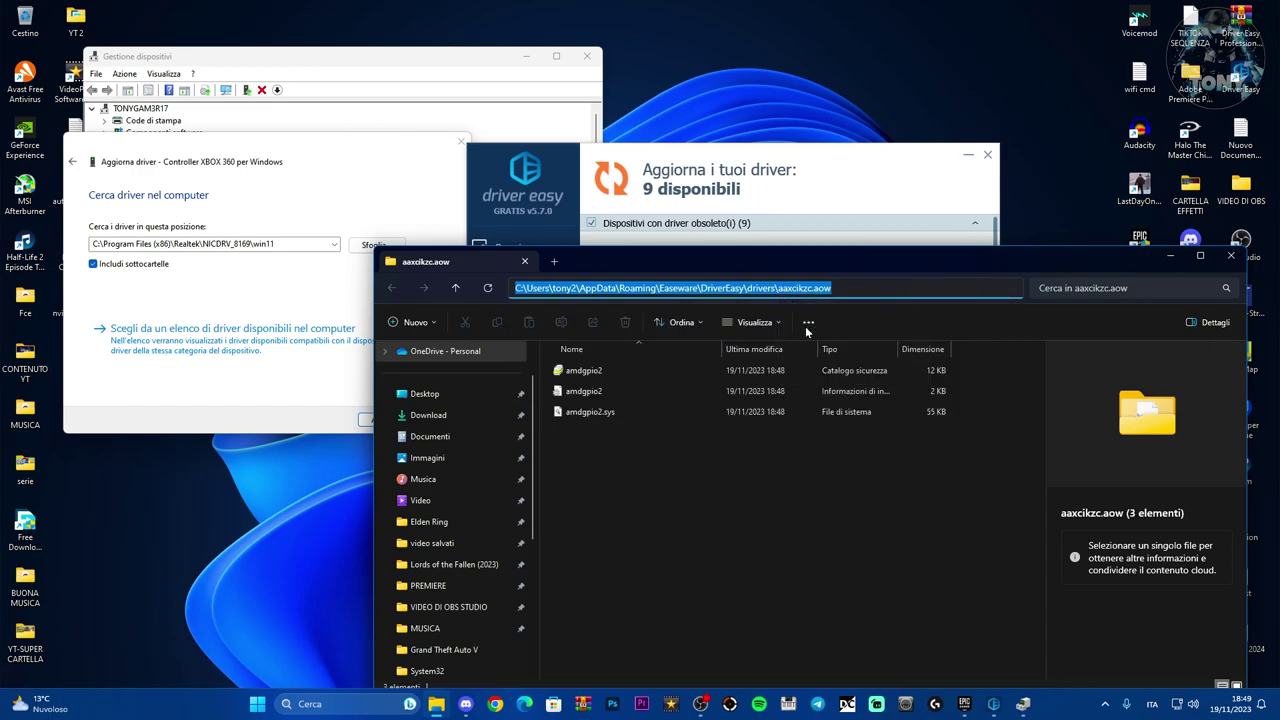
# - Replace the driver search location in the Xbox 360 controller's update wizard with the copied aaxcikzc.aow folder path
pyautogui.click(289, 282)
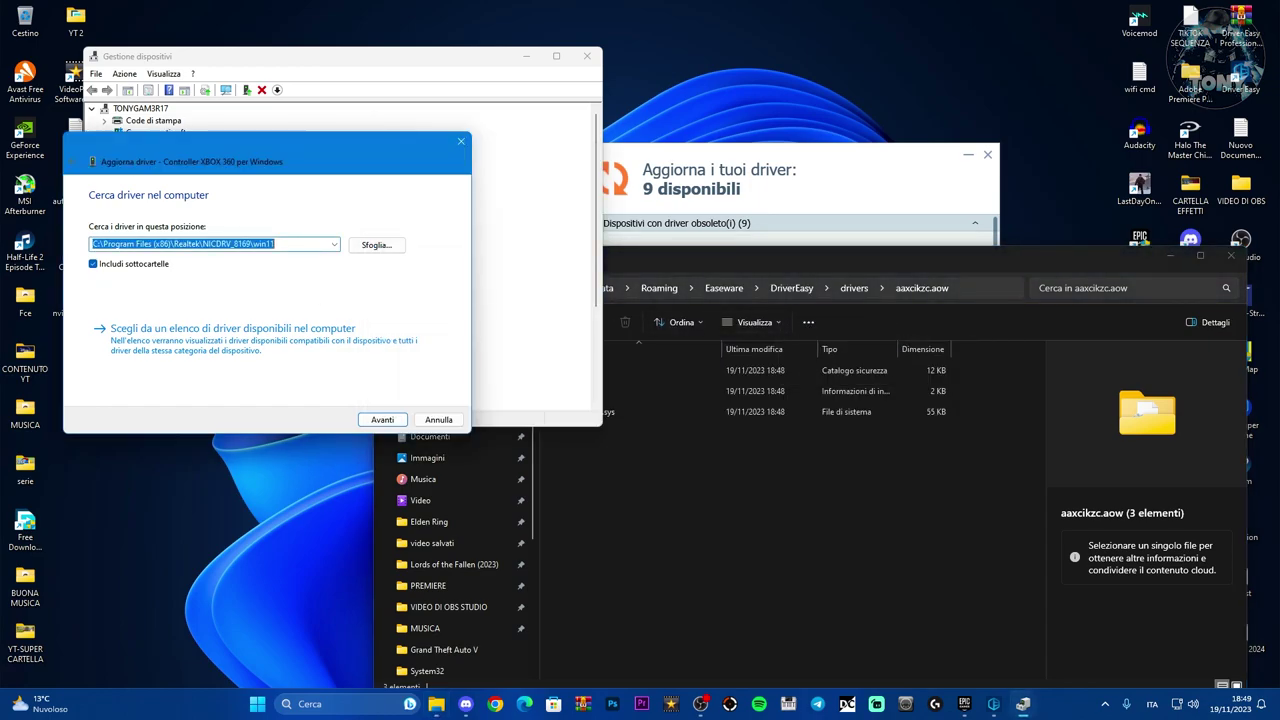
pyautogui.rightClick(284, 245)
pyautogui.click(322, 307)
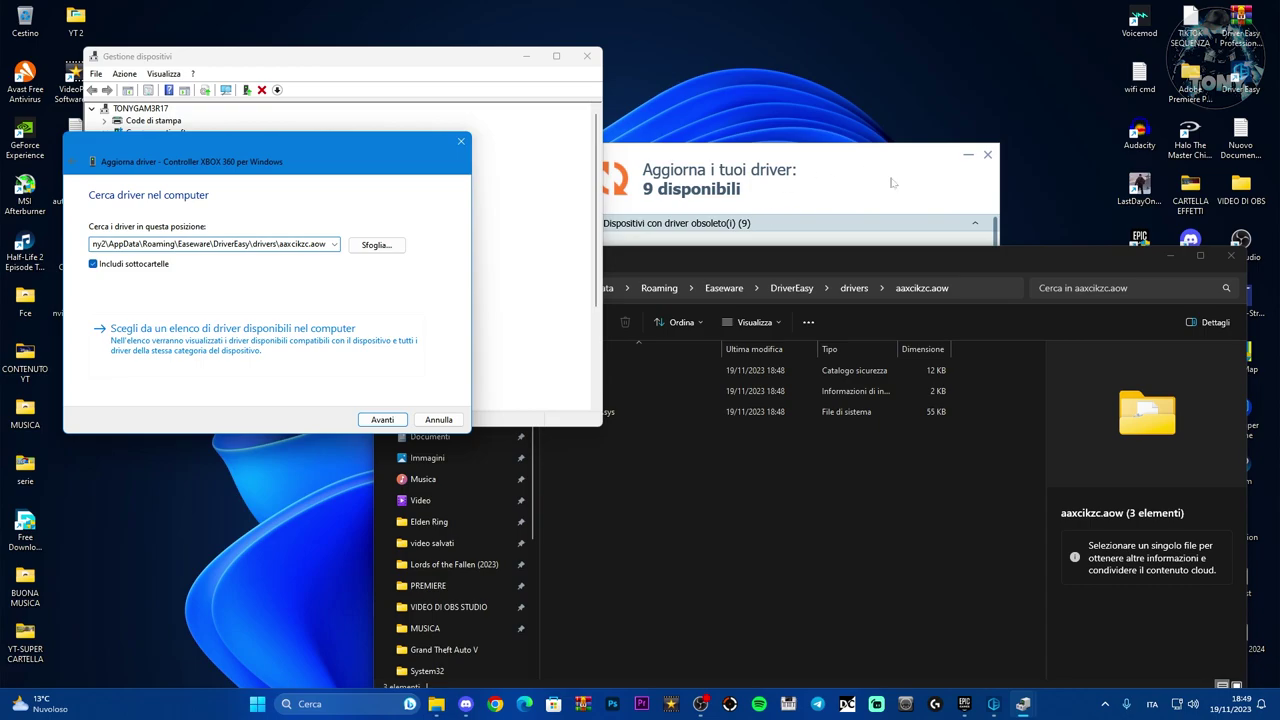
pyautogui.click(826, 158)
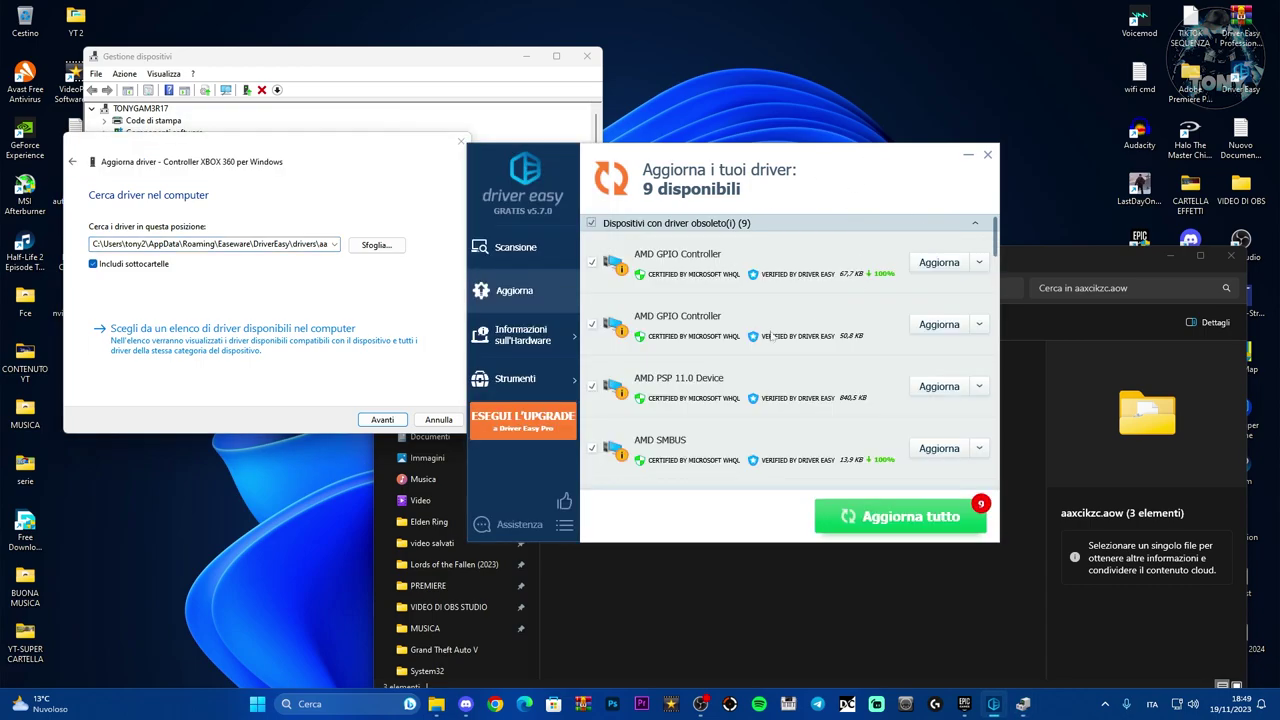
pyautogui.click(315, 298)
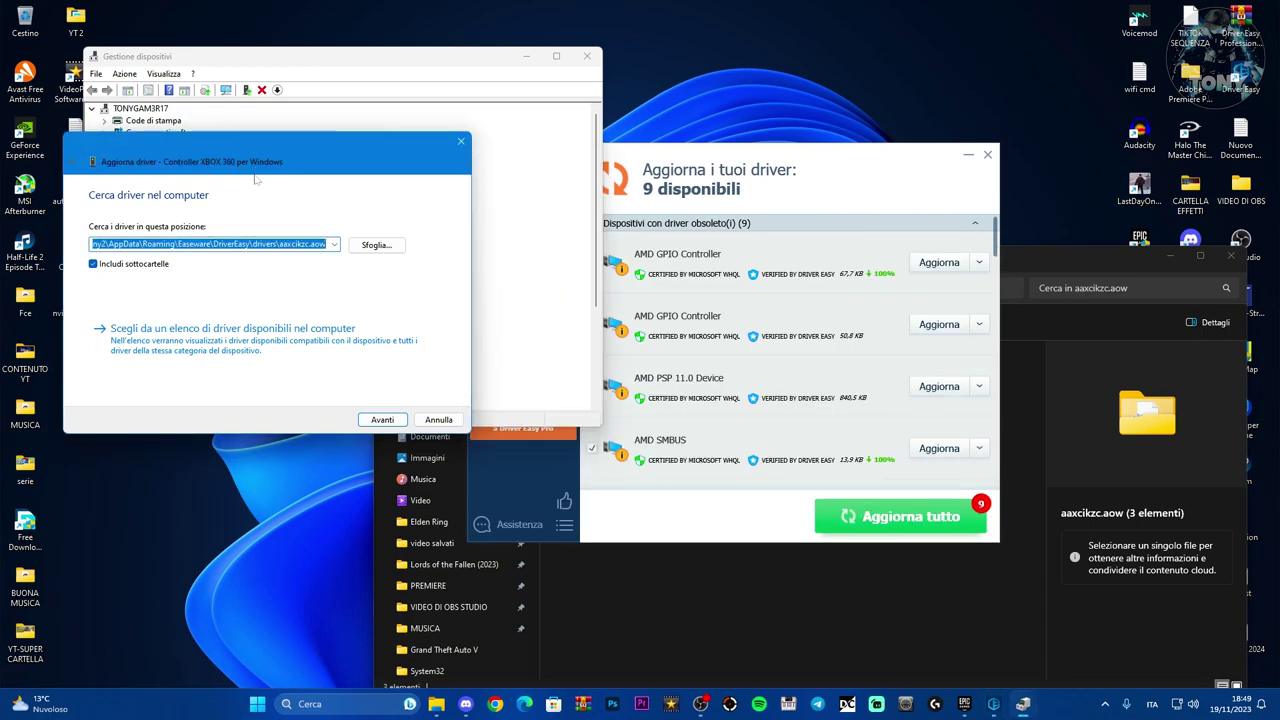
pyautogui.moveTo(339, 163); pyautogui.dragTo(304, 150)
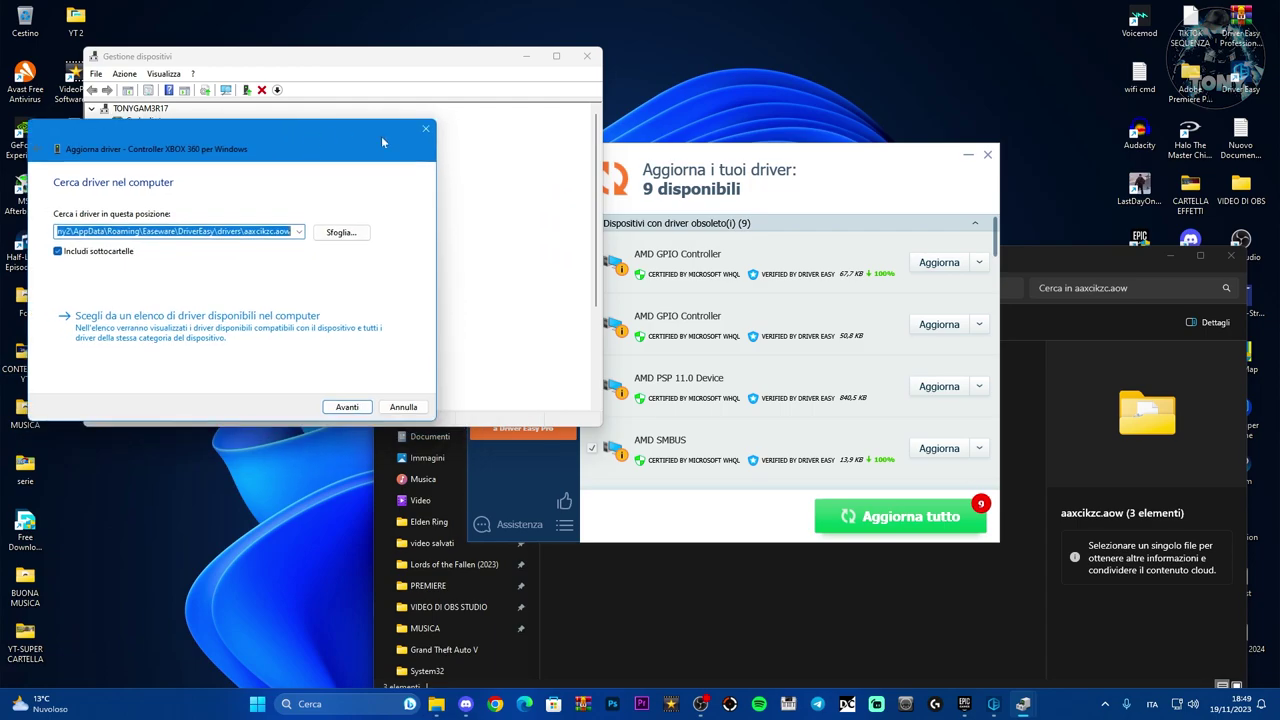
pyautogui.click(840, 164)
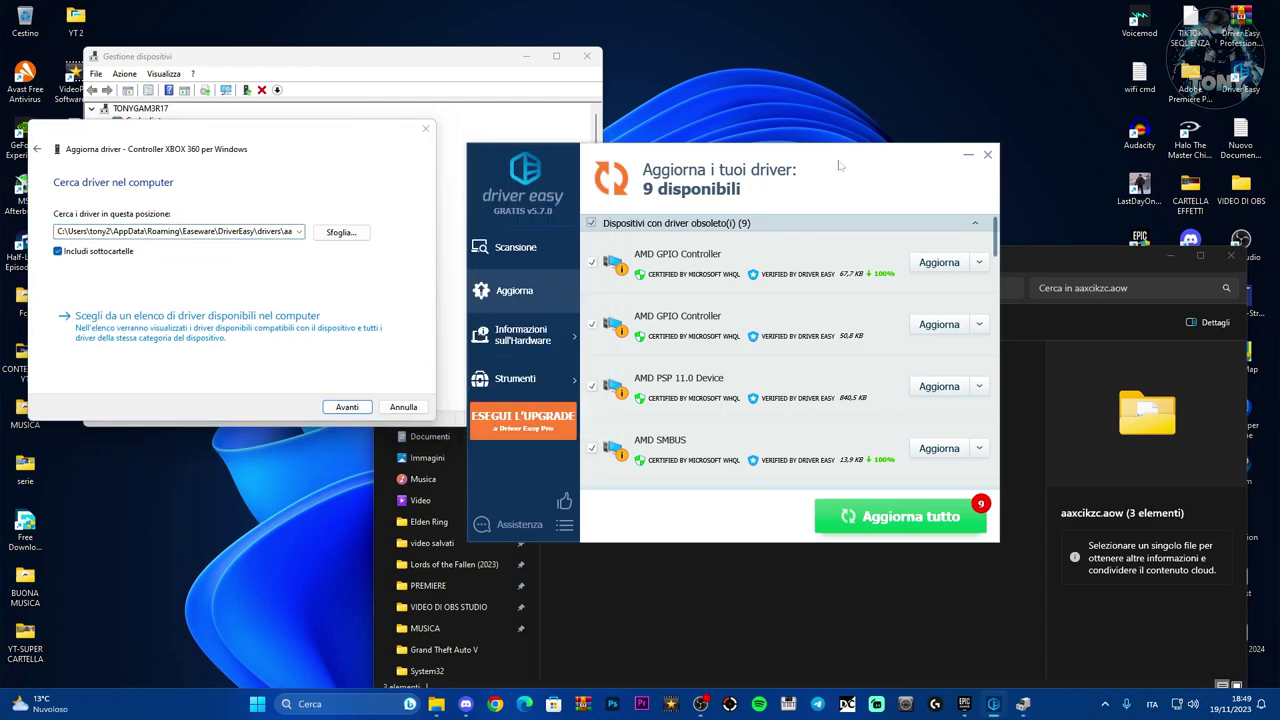
pyautogui.moveTo(791, 170); pyautogui.dragTo(768, 157)
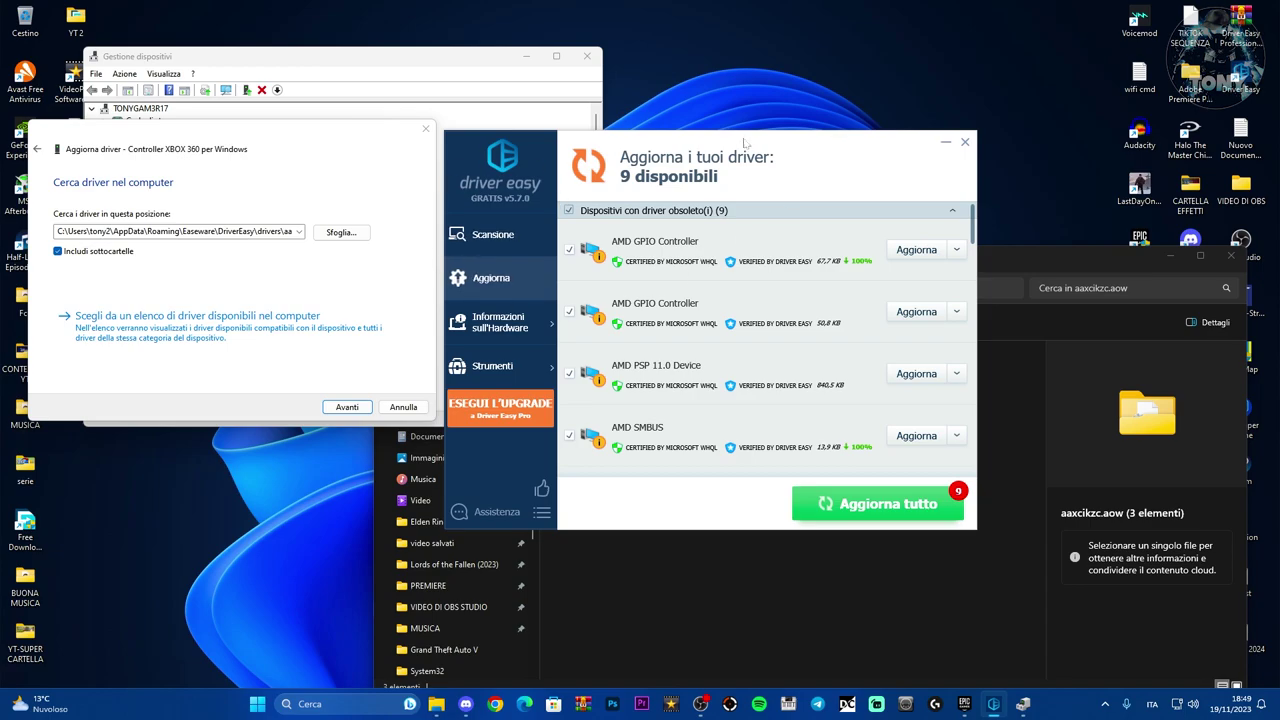
pyautogui.moveTo(748, 145); pyautogui.dragTo(777, 145)
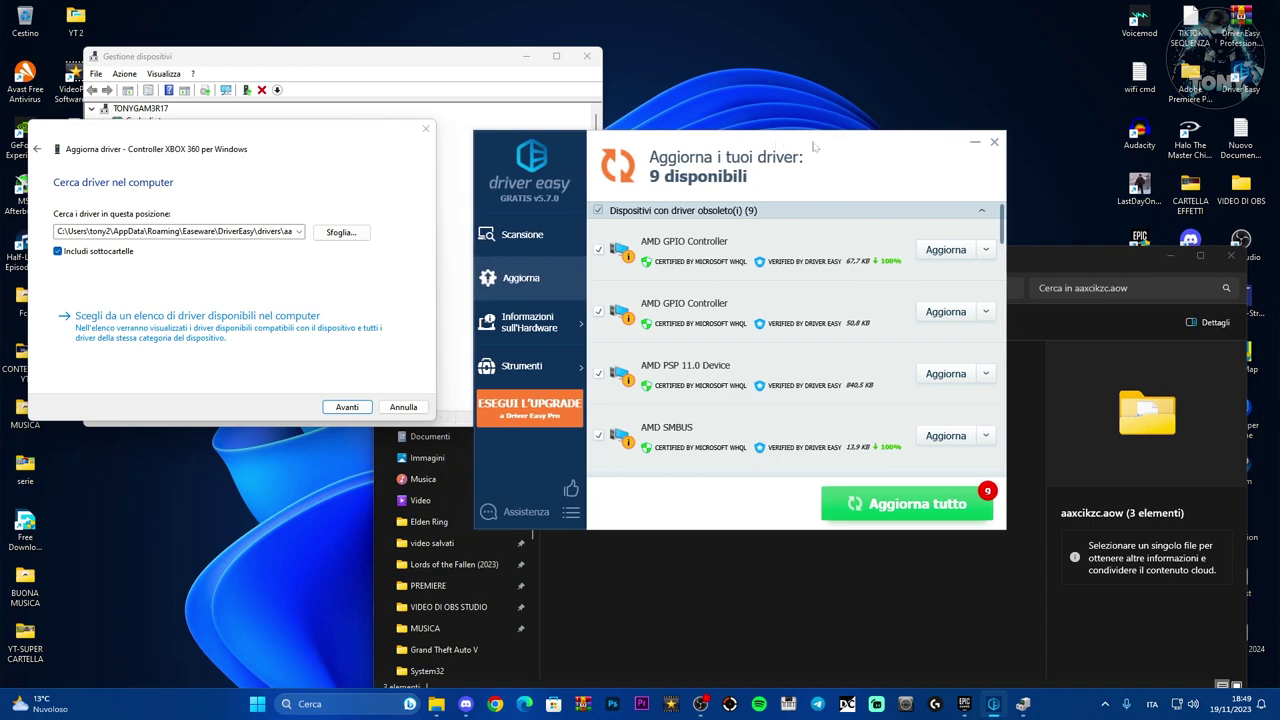
# - Copy the aaxcikzc.aow folder path from File Explorer again and return to the driver search location in the wizard
pyautogui.click(1052, 266)
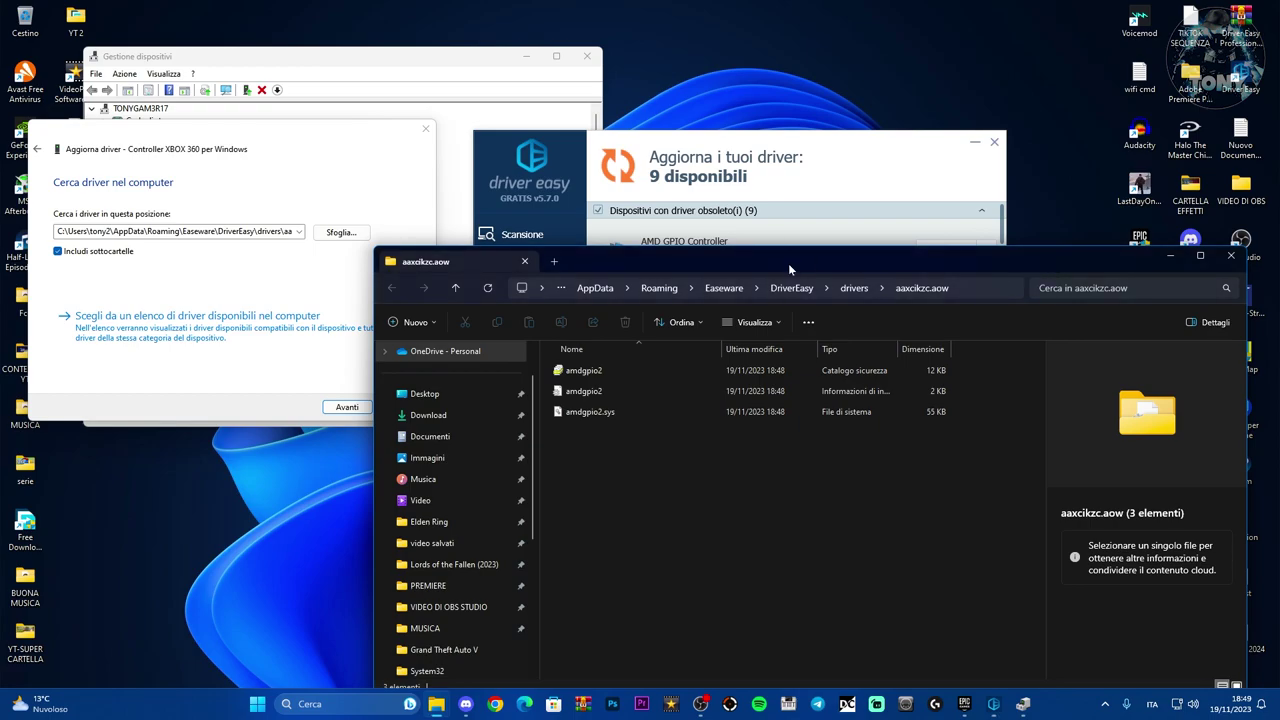
pyautogui.moveTo(788, 263); pyautogui.dragTo(860, 187)
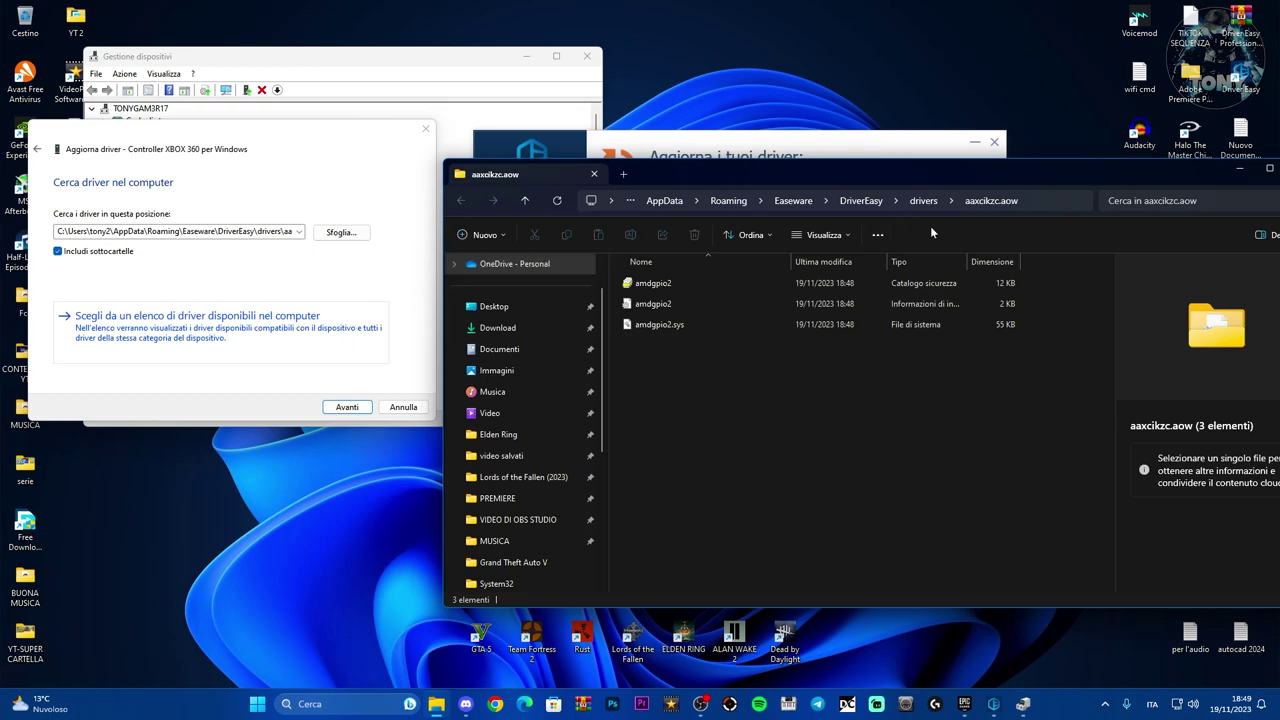
pyautogui.click(980, 200)
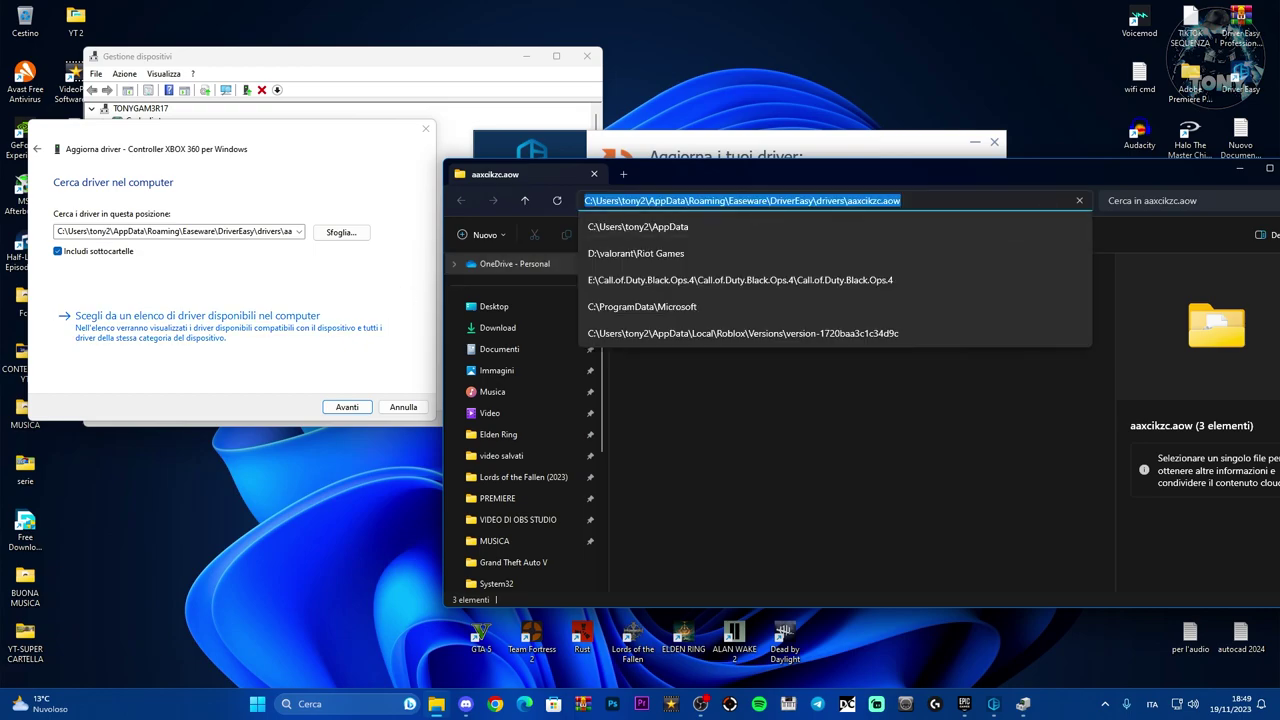
pyautogui.rightClick(760, 200)
pyautogui.click(795, 236)
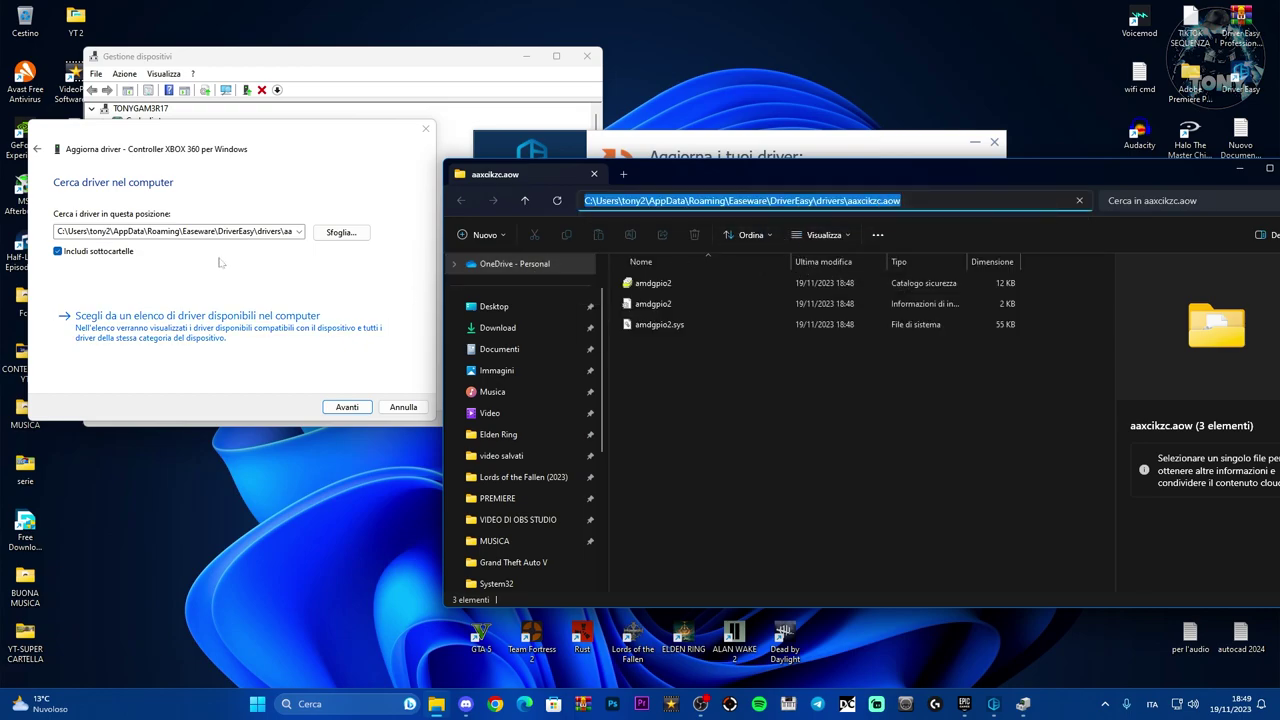
pyautogui.click(212, 267)
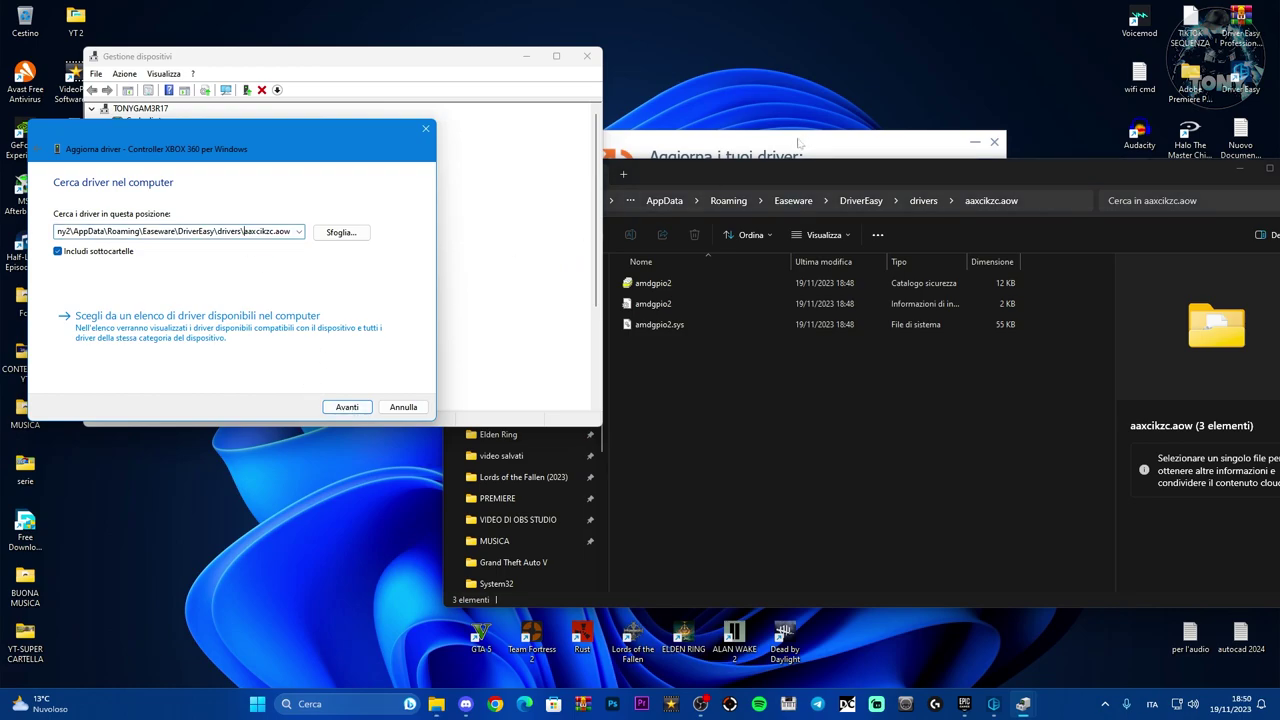
# - Close the Xbox 360 controller's driver update wizard and return to the device list in Device Manager
pyautogui.click(425, 128)
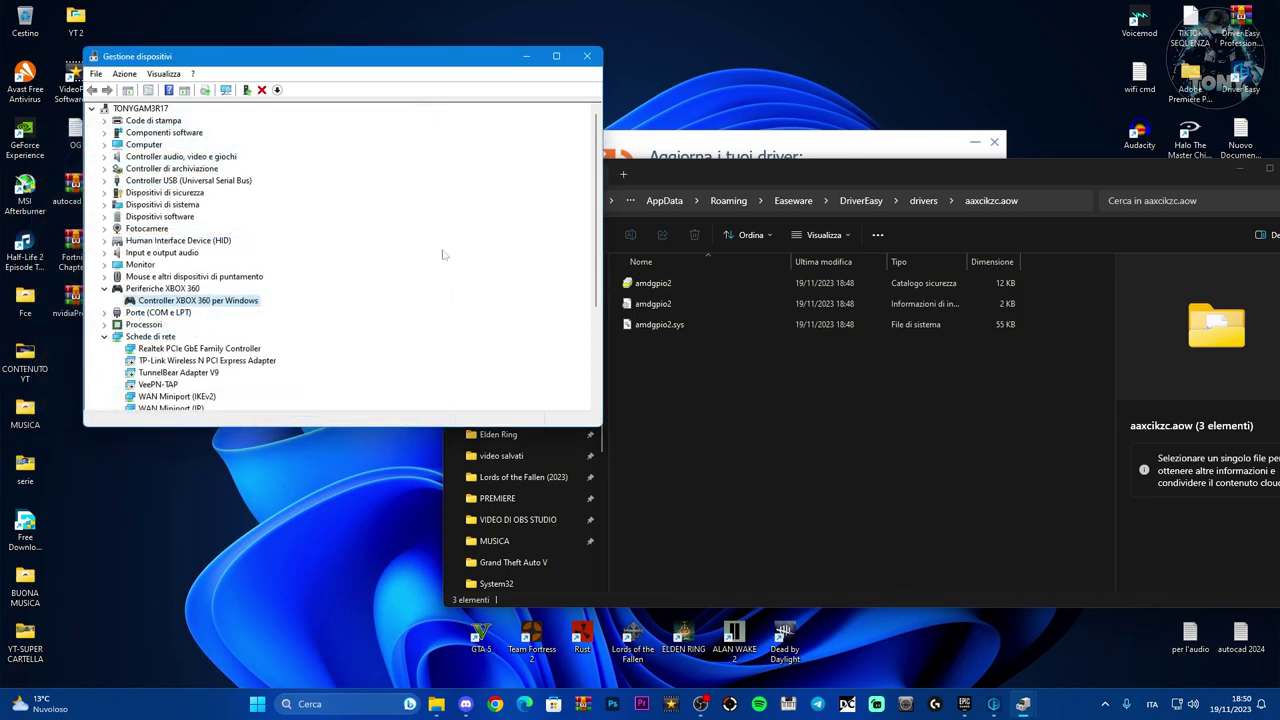
pyautogui.click(797, 143)
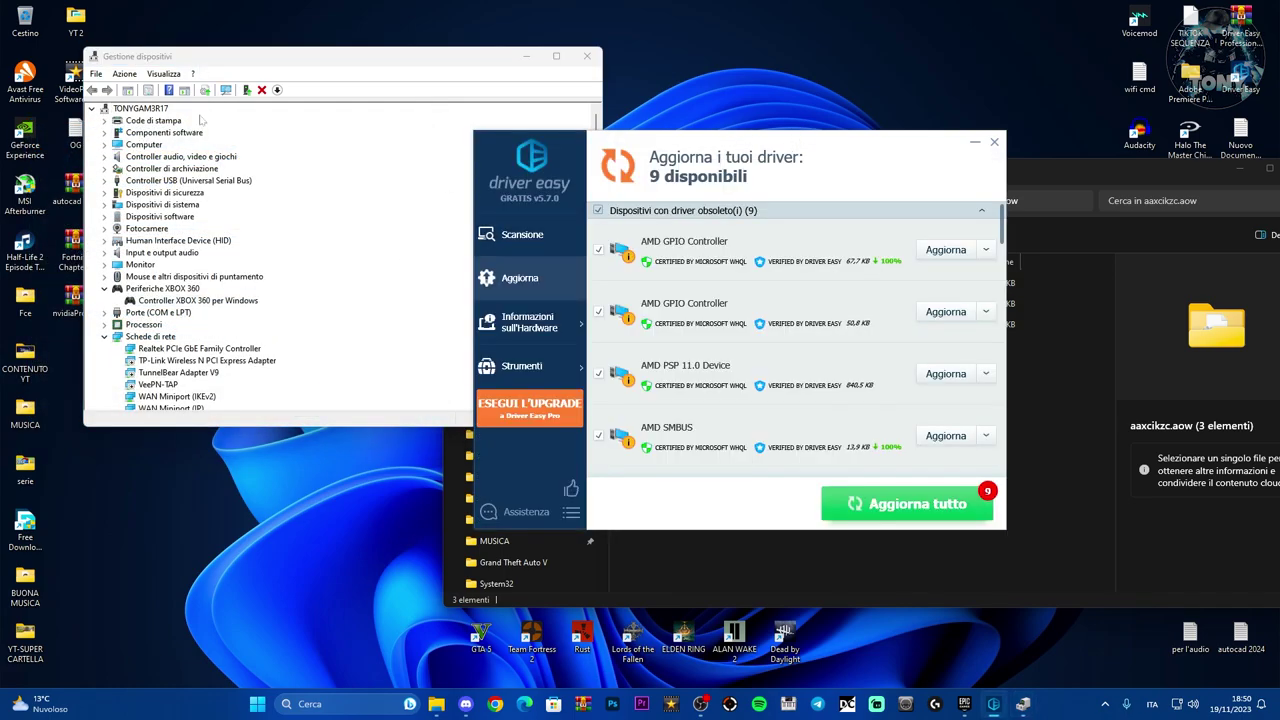
pyautogui.click(140, 230)
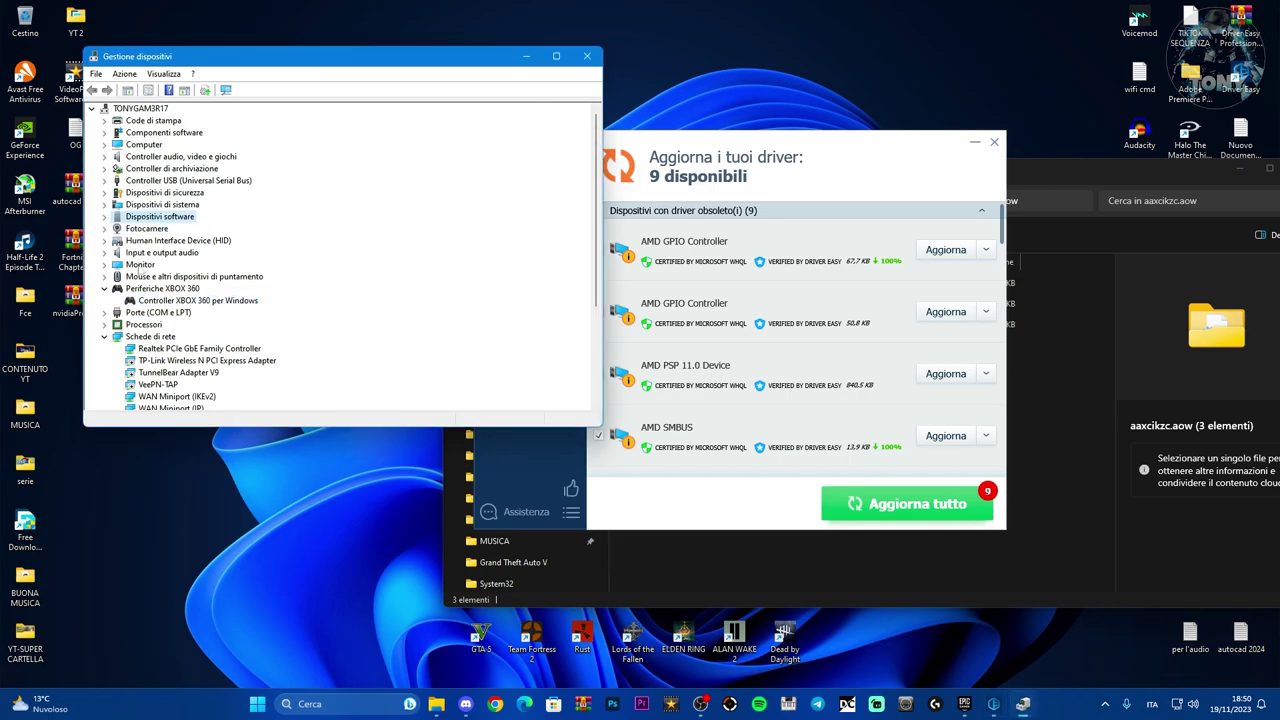
# - Switch to Driver Easy and review the outdated Nahimic and Realtek drivers in its update list
pyautogui.click(144, 253)
pyautogui.click(840, 155)
pyautogui.moveTo(999, 220)
pyautogui.mouseDown()
pyautogui.moveTo(1003, 245)
pyautogui.moveTo(1002, 232)
pyautogui.mouseUp()
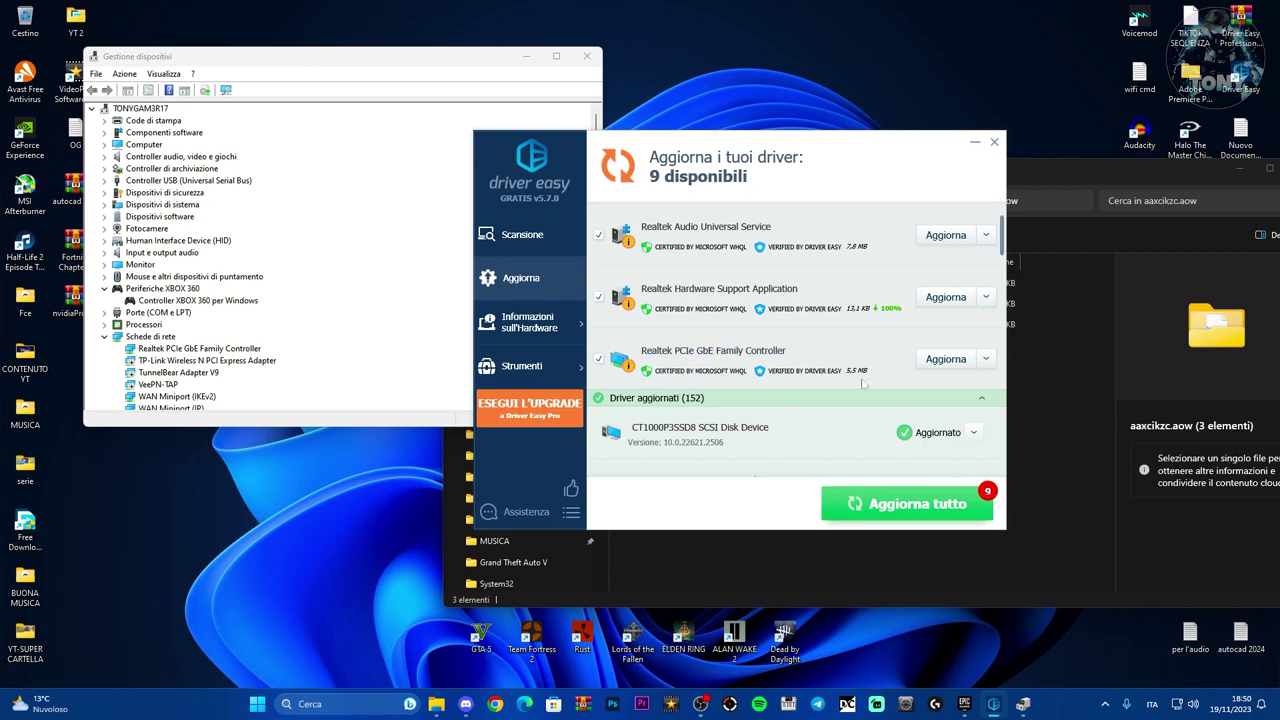
pyautogui.scroll(1, 752, 346)
pyautogui.scroll(1, 743, 348)
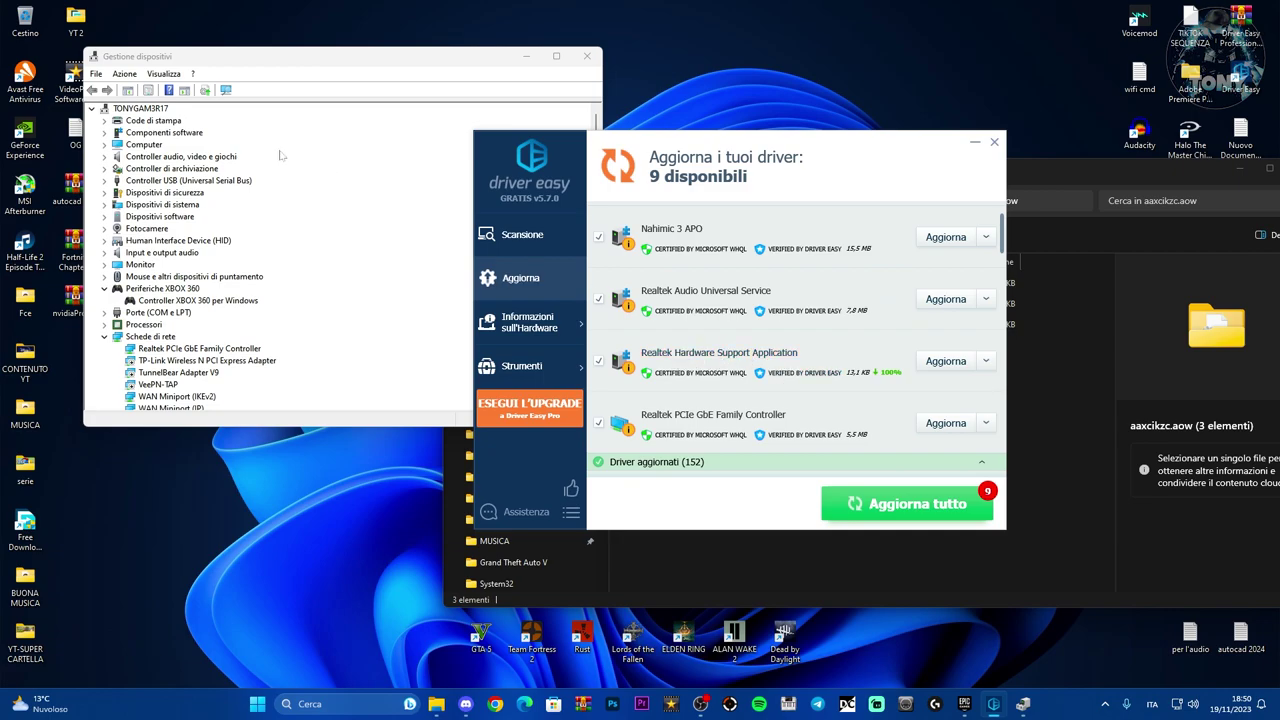
# - Switch to Device Manager, expand the Componenti software category, select Realtek Audio Universal Service and move the window lower on the desktop
pyautogui.click(104, 133)
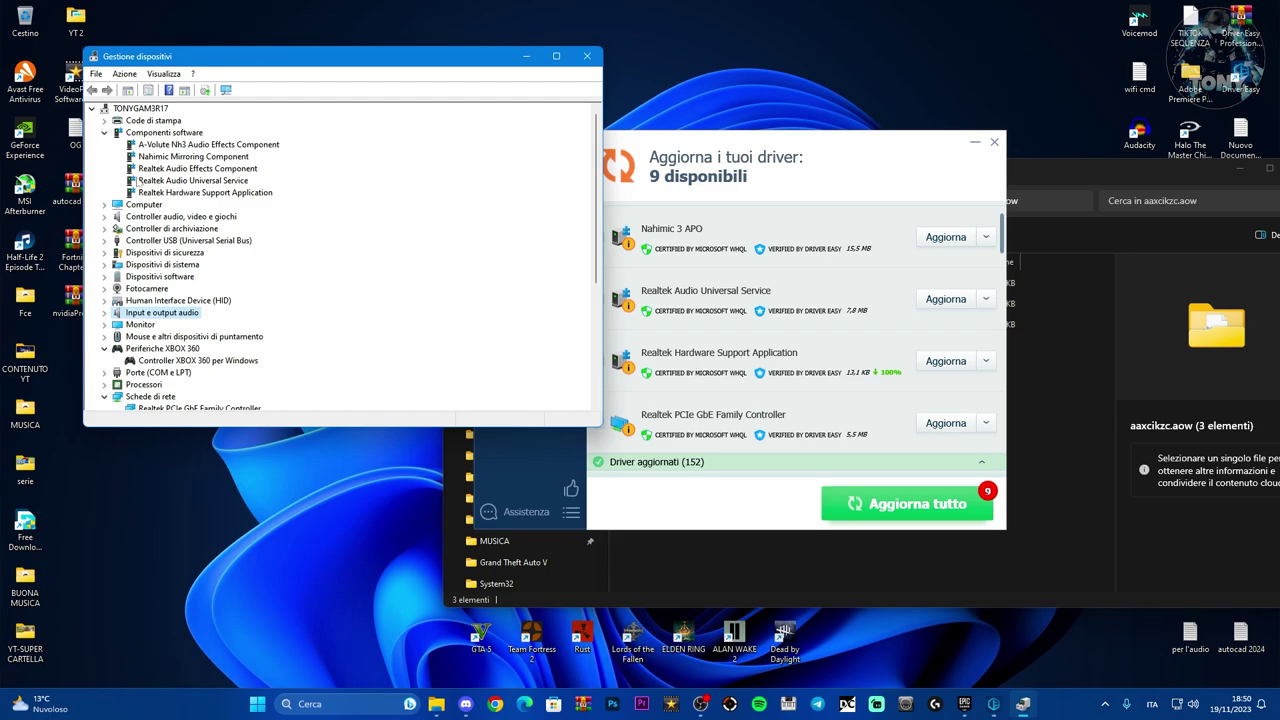
pyautogui.click(132, 169)
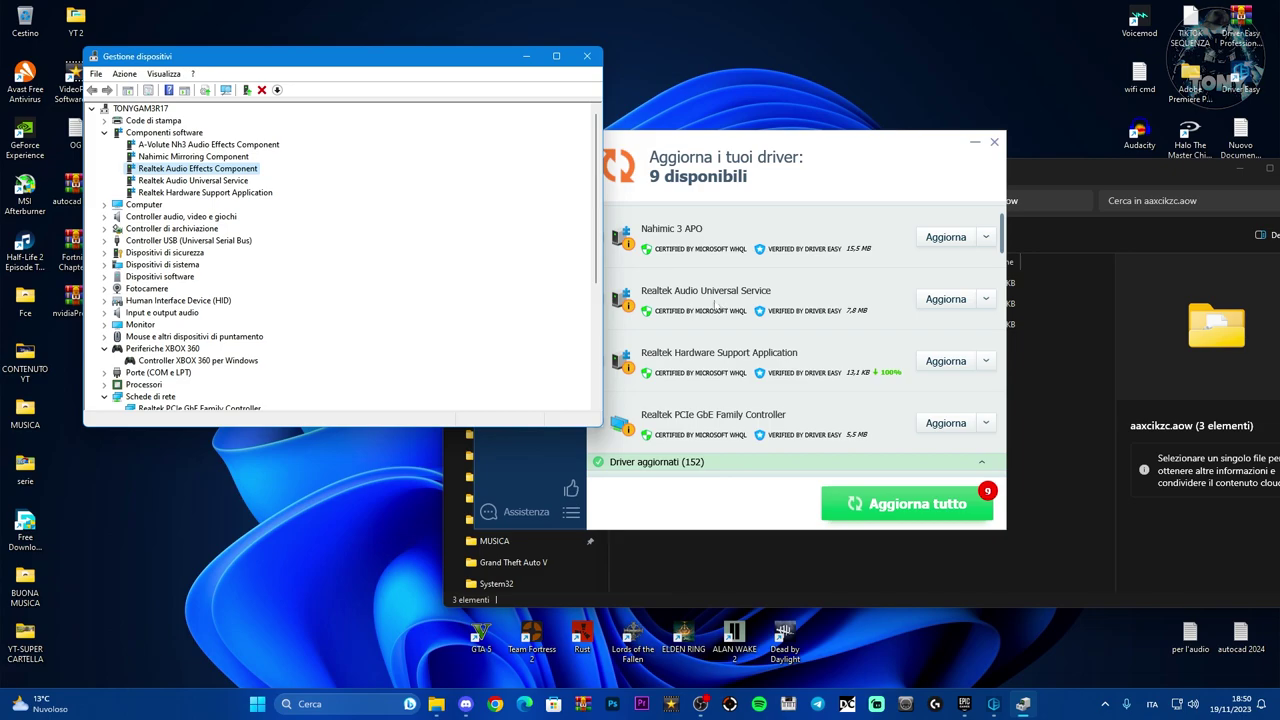
pyautogui.click(166, 181)
pyautogui.moveTo(301, 58); pyautogui.dragTo(301, 136)
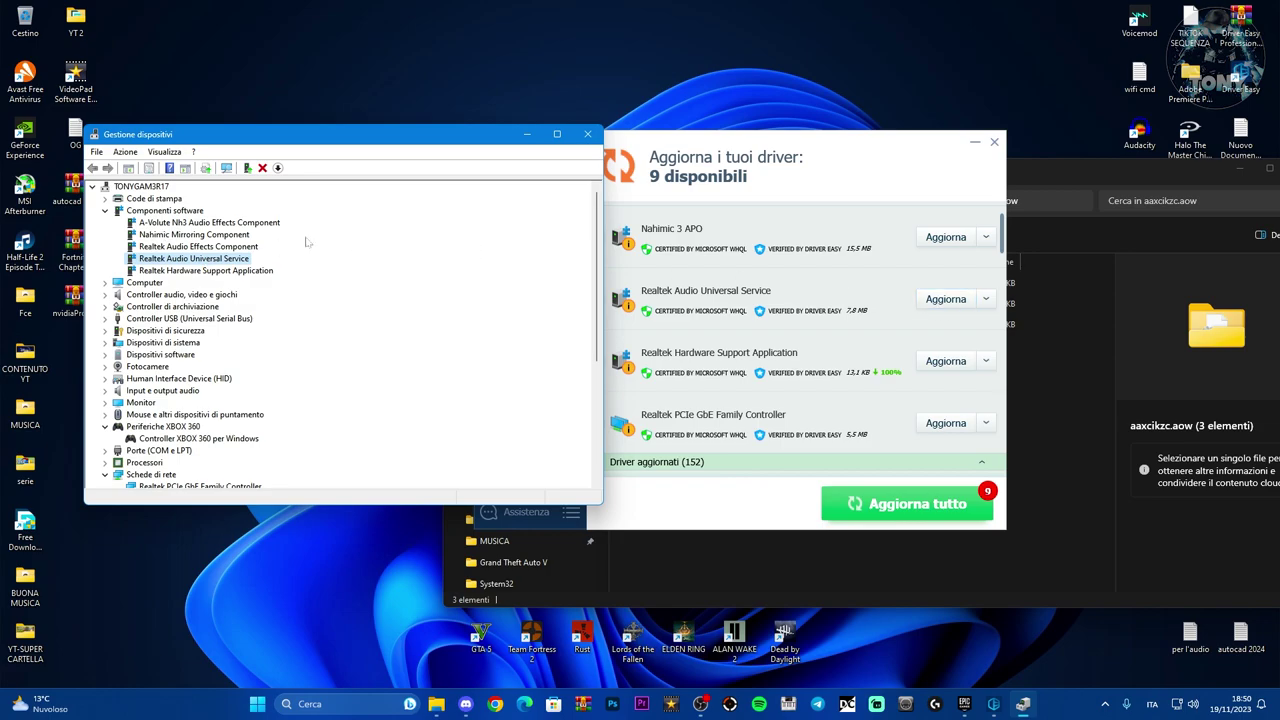
# - Minimize the Driver Easy, File Explorer and Device Manager windows, and restore only Driver Easy on the cleared desktop
pyautogui.click(746, 152)
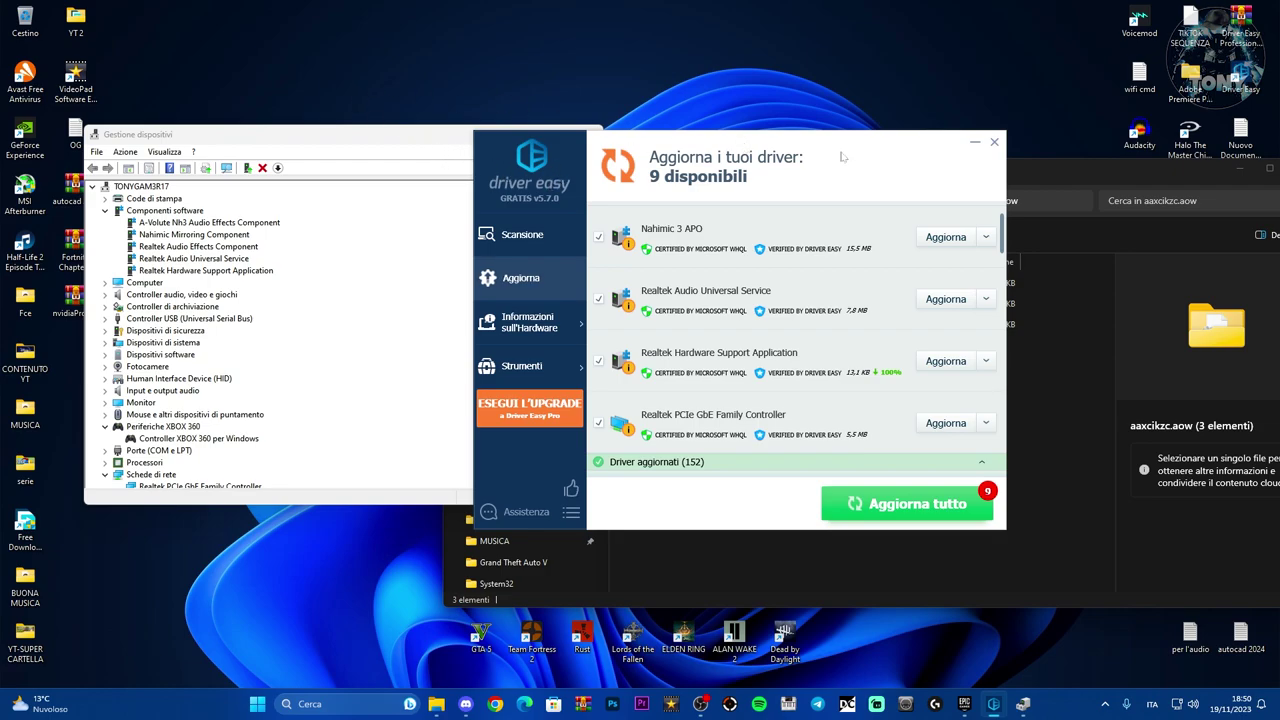
pyautogui.moveTo(860, 146); pyautogui.dragTo(622, 174)
pyautogui.moveTo(854, 166); pyautogui.dragTo(697, 178)
pyautogui.click(1085, 181)
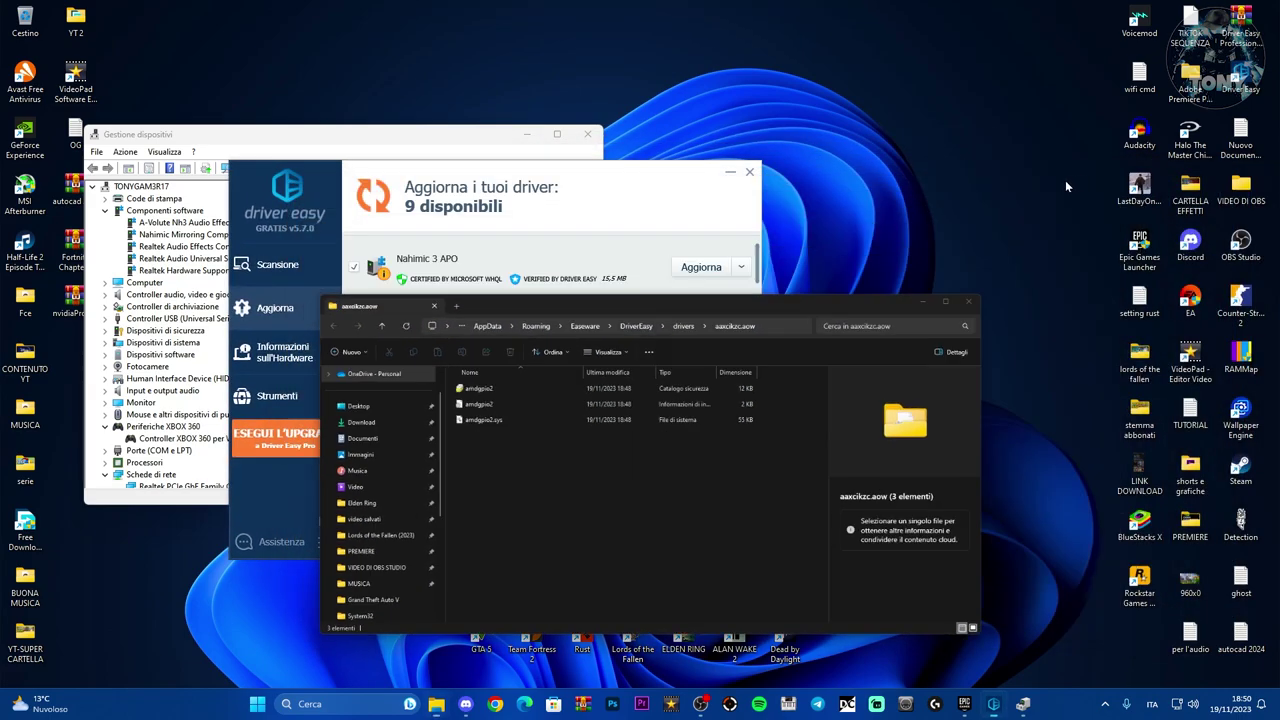
pyautogui.click(728, 175)
pyautogui.click(527, 134)
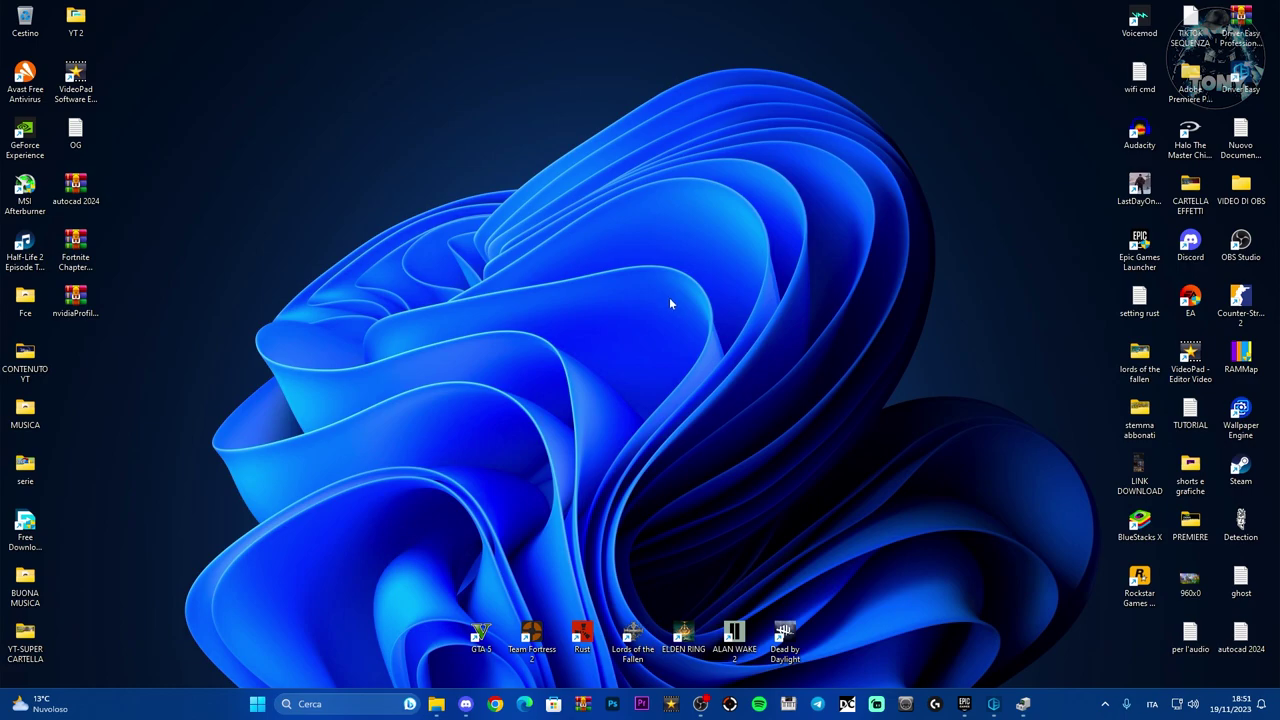
pyautogui.click(993, 704)
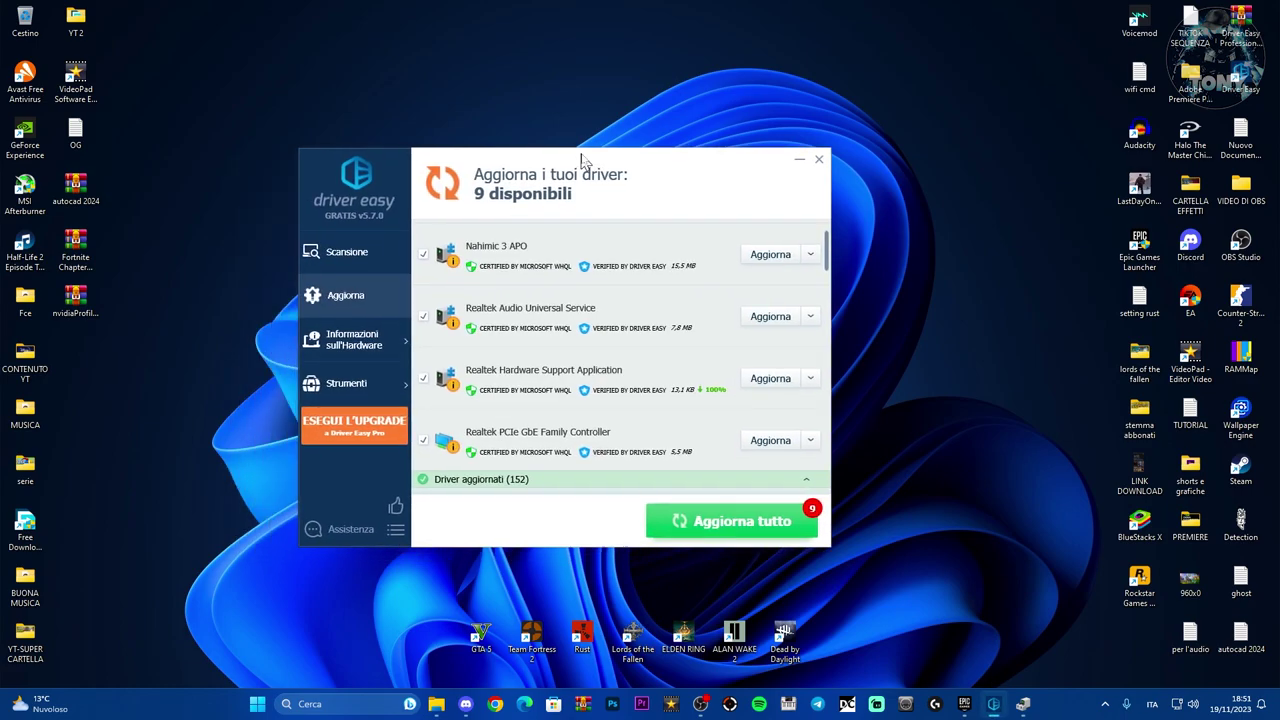